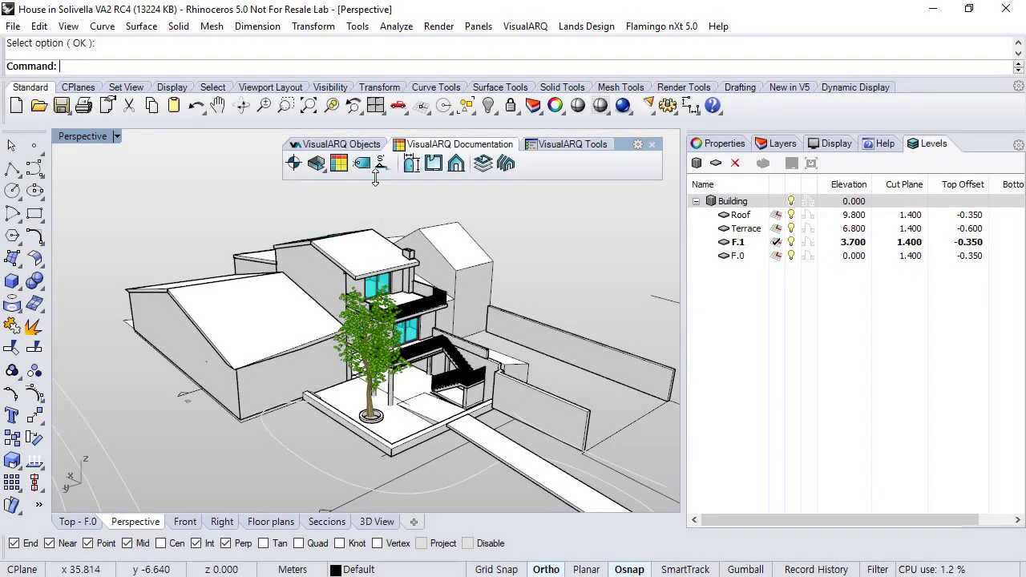
Step: In the Annotation Styles manager, add a new plain style called 'Annotation style' and confirm with OK
{"action": "right_click", "coordinate": [293, 164]}
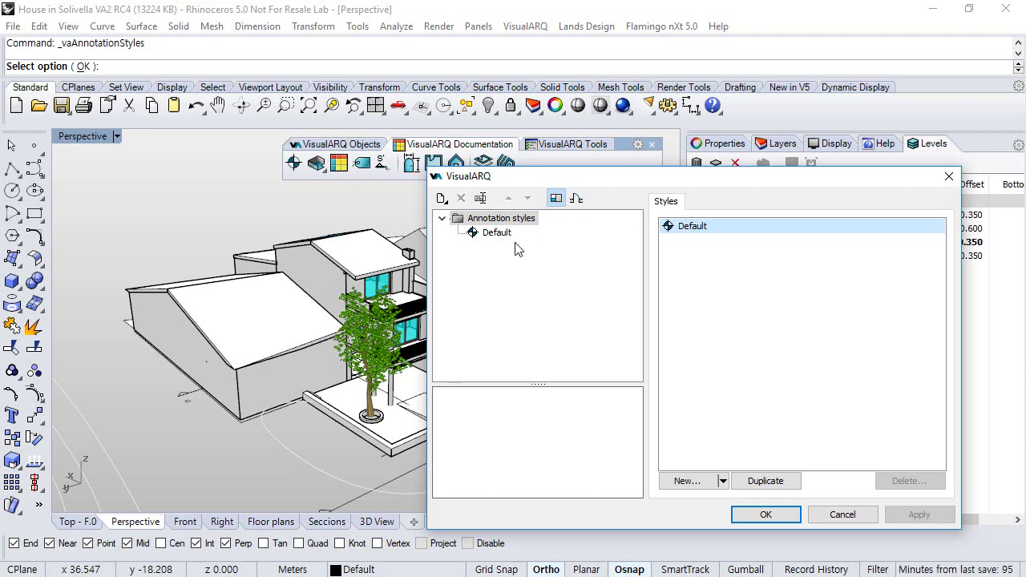
{"action": "left_click_drag", "start_coordinate": [596, 177], "coordinate": [574, 155]}
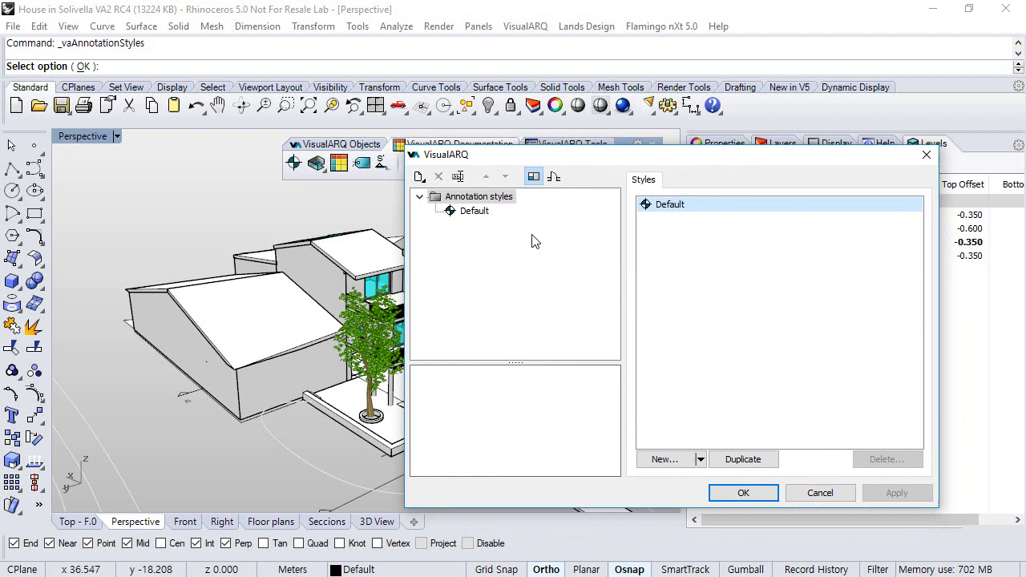
{"action": "left_click", "coordinate": [680, 462]}
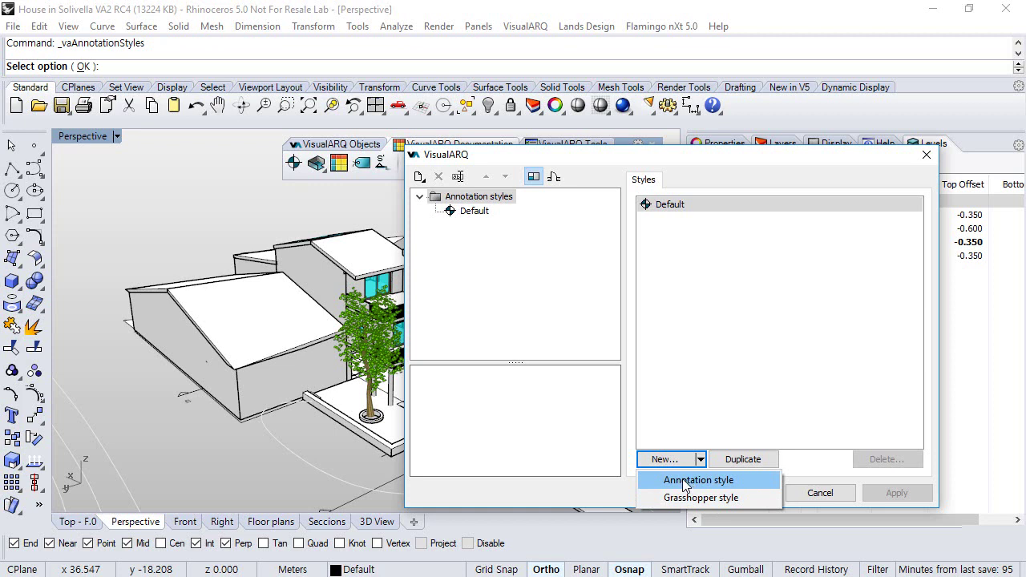
{"action": "left_click", "coordinate": [685, 481]}
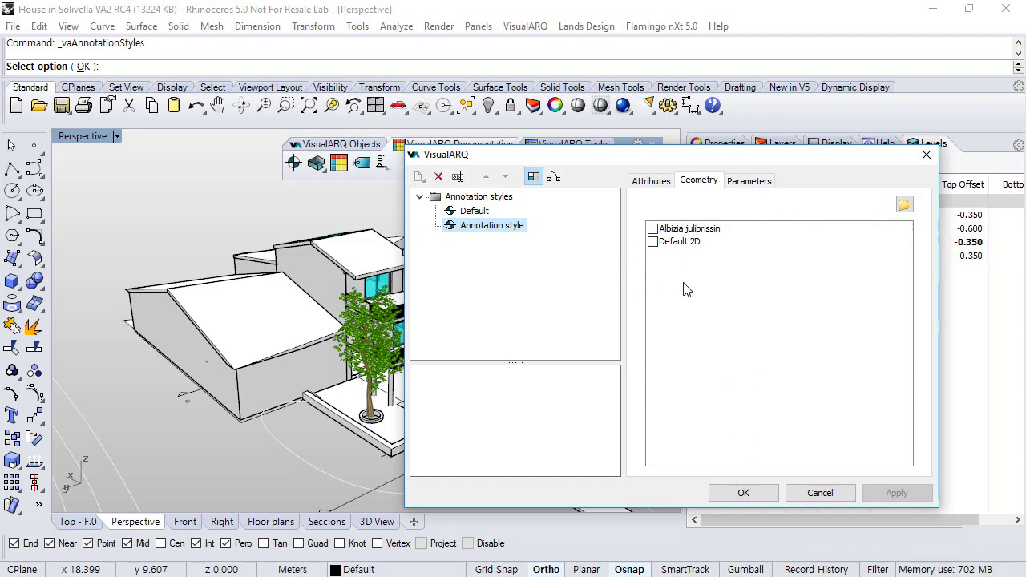
{"action": "left_click", "coordinate": [742, 492]}
Step: Select the three curves of the small crossed-circle symbol near the scale bar
{"action": "right_click_drag", "start_coordinate": [519, 234], "coordinate": [477, 275]}
{"action": "scroll", "coordinate": [473, 321], "scroll_direction": "up", "scroll_amount": 6}
{"action": "scroll", "coordinate": [489, 367], "scroll_direction": "up", "scroll_amount": 3}
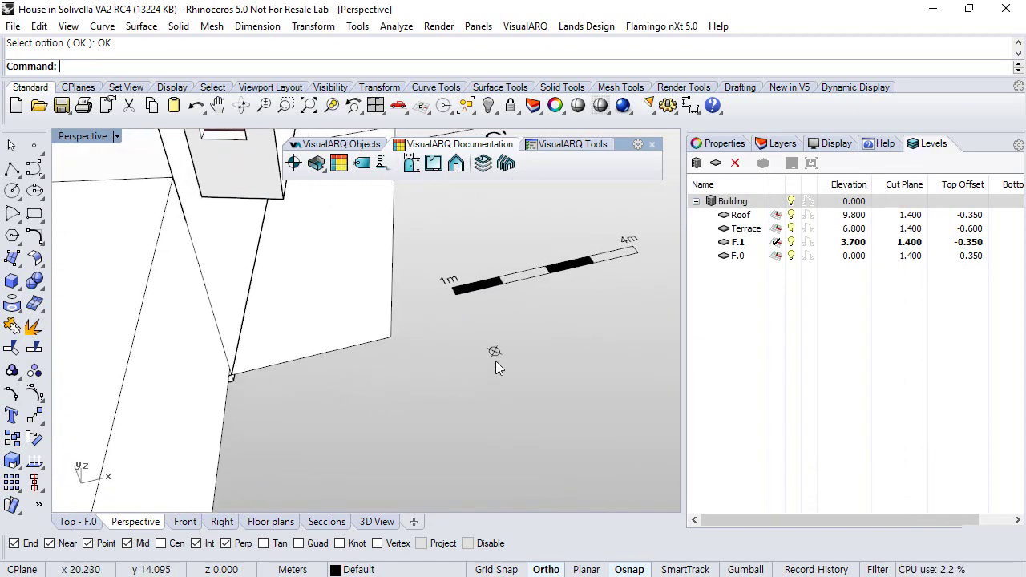
{"action": "left_click", "coordinate": [494, 355]}
{"action": "left_click", "coordinate": [493, 350]}
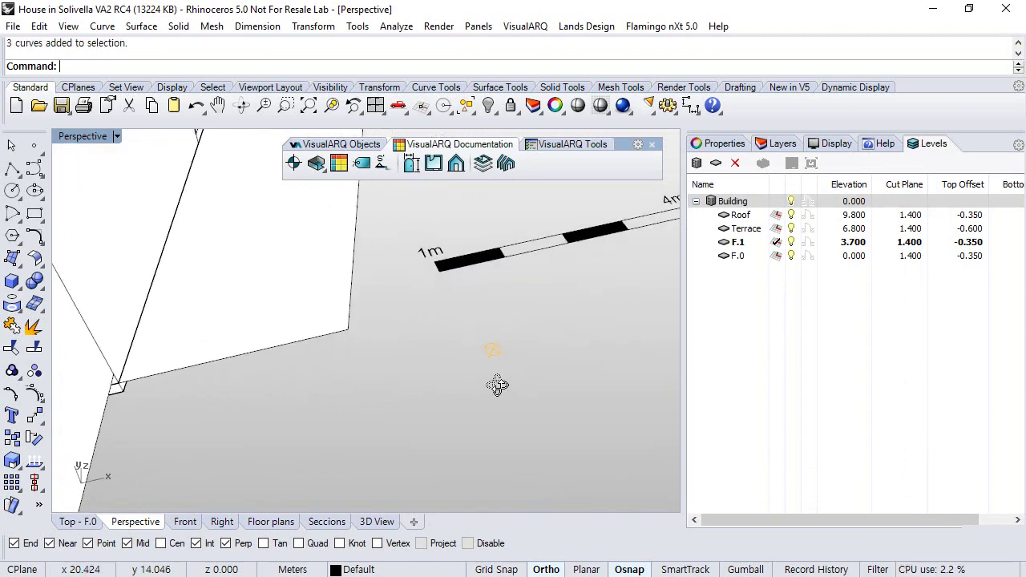
{"action": "scroll", "coordinate": [484, 387], "scroll_direction": "up", "scroll_amount": 5}
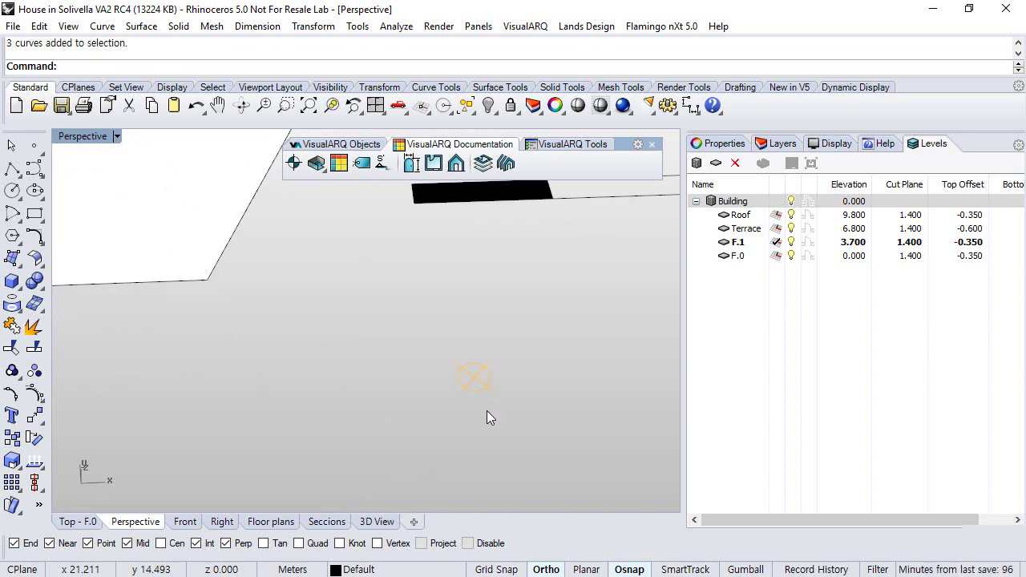
Step: Define the selected curves as a block named Downlight, based at the symbol's centre
{"action": "type", "text": "Block"}
{"action": "key", "text": "Return"}
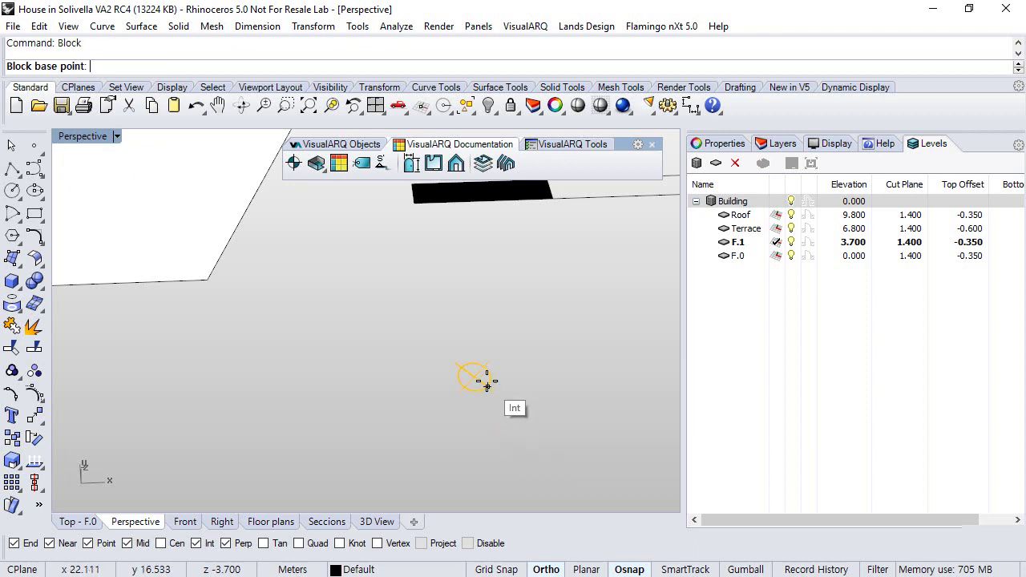
{"action": "scroll", "coordinate": [474, 375], "scroll_direction": "up", "scroll_amount": 1}
{"action": "left_click", "coordinate": [474, 375]}
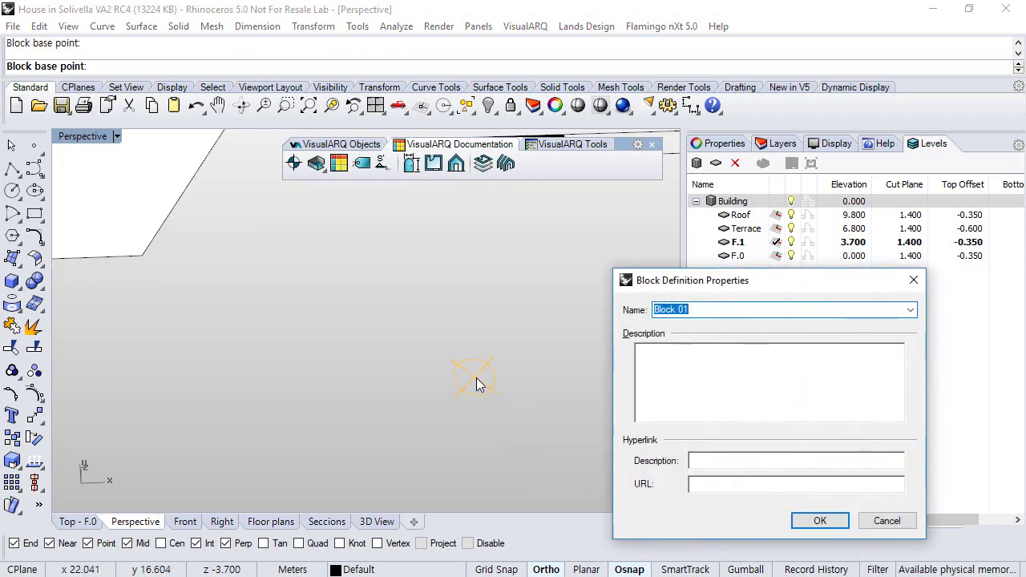
{"action": "type", "text": "Downlight"}
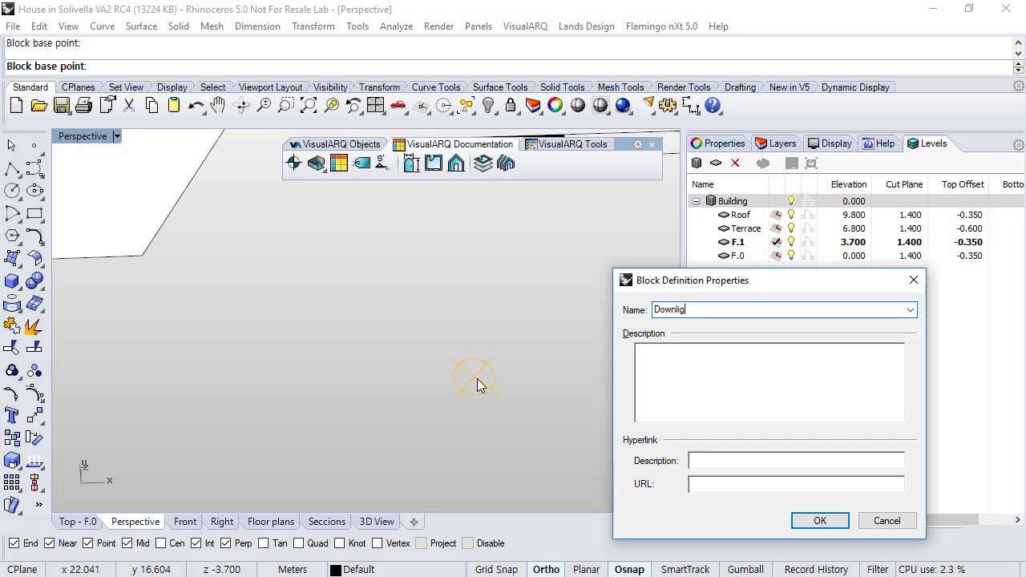
{"action": "left_click", "coordinate": [819, 520]}
Step: Tick the Downlight block as the Annotation style's geometry and rename the style Downlight
{"action": "scroll", "coordinate": [533, 361], "scroll_direction": "down", "scroll_amount": 10}
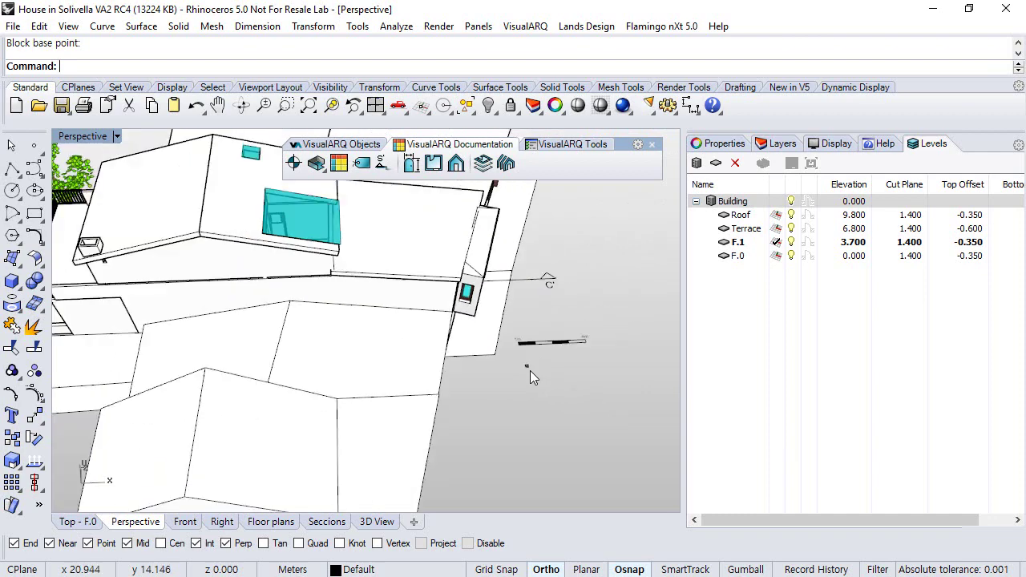
{"action": "scroll", "coordinate": [461, 320], "scroll_direction": "up", "scroll_amount": 4}
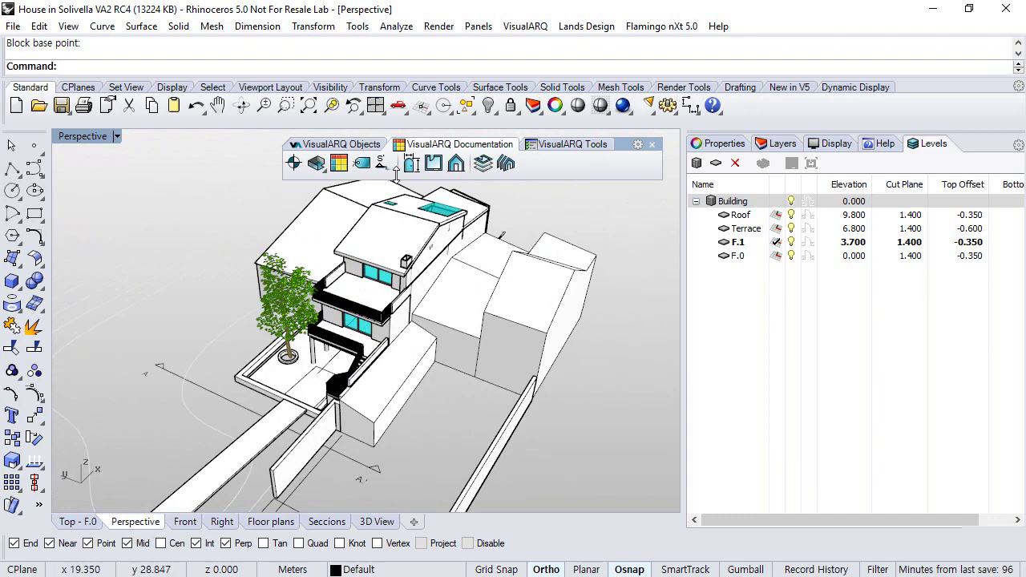
{"action": "right_click", "coordinate": [294, 163]}
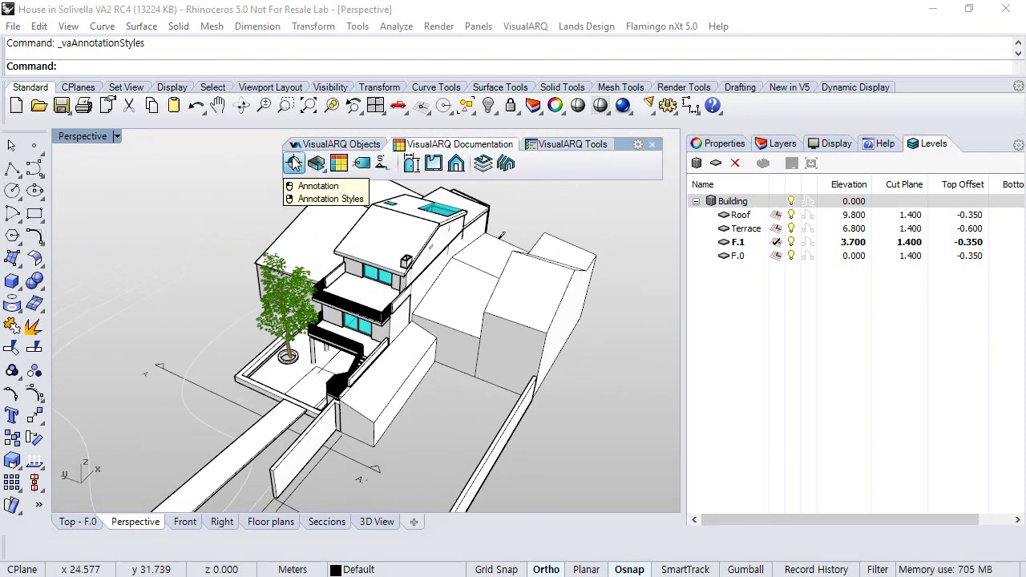
{"action": "left_click", "coordinate": [481, 213]}
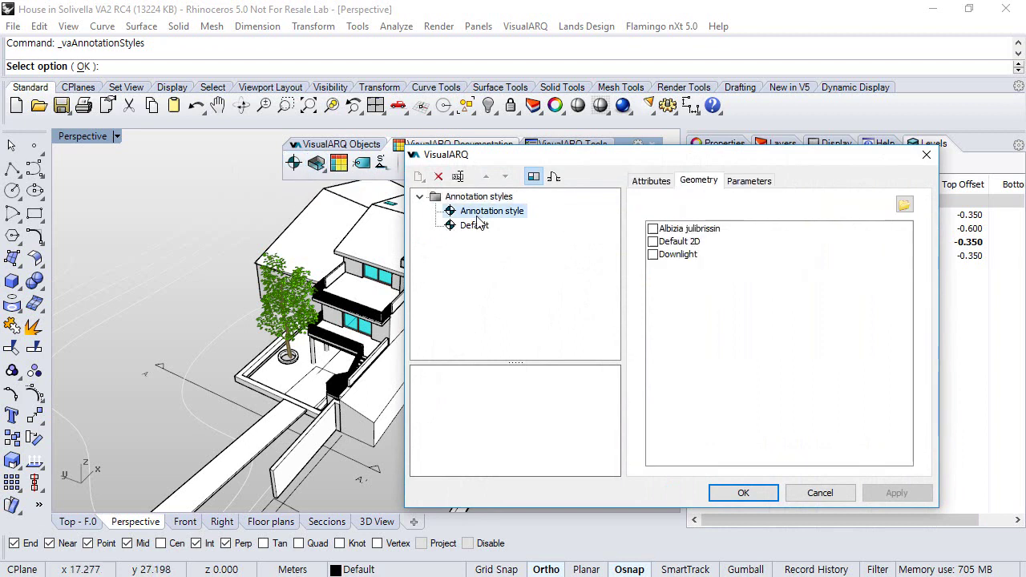
{"action": "left_click", "coordinate": [653, 254]}
{"action": "right_click_drag", "start_coordinate": [529, 443], "coordinate": [533, 431]}
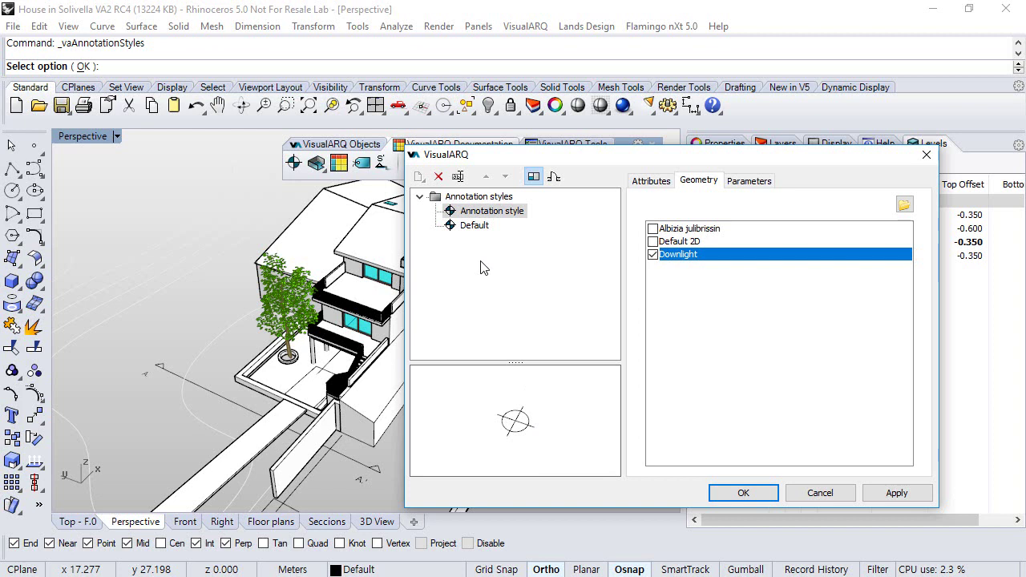
{"action": "left_click", "coordinate": [451, 177]}
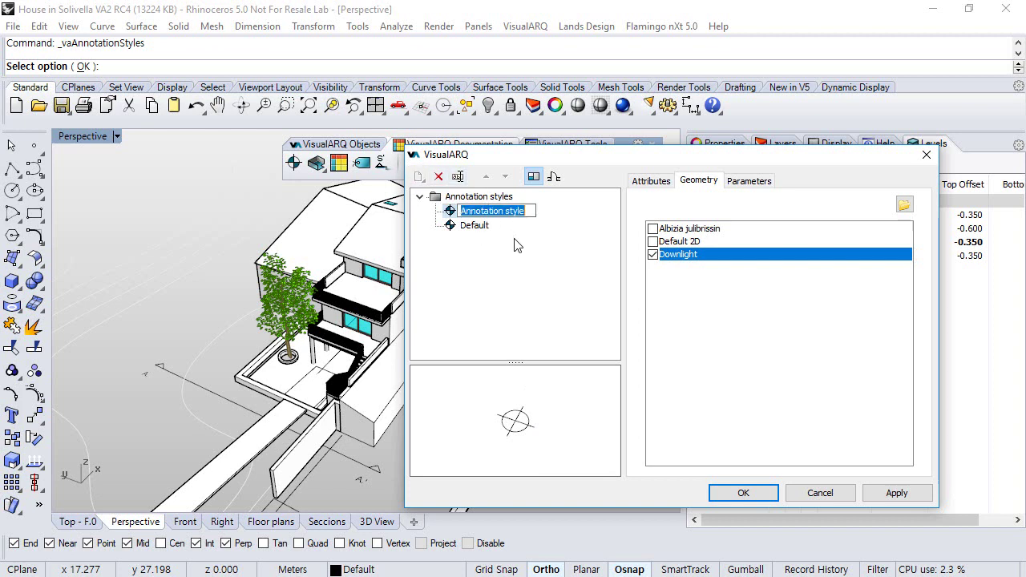
{"action": "type", "text": "D"}
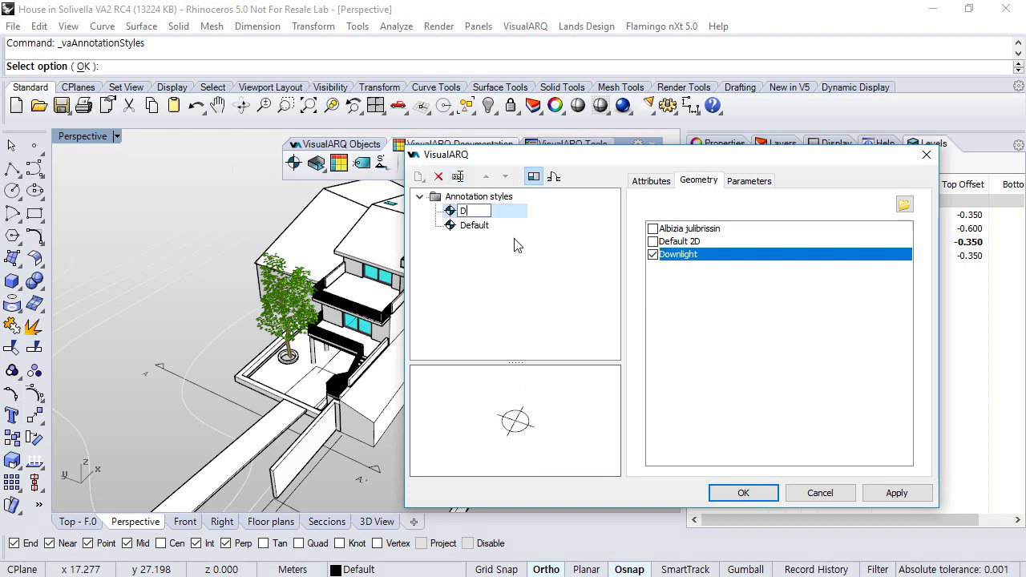
{"action": "type", "text": "own"}
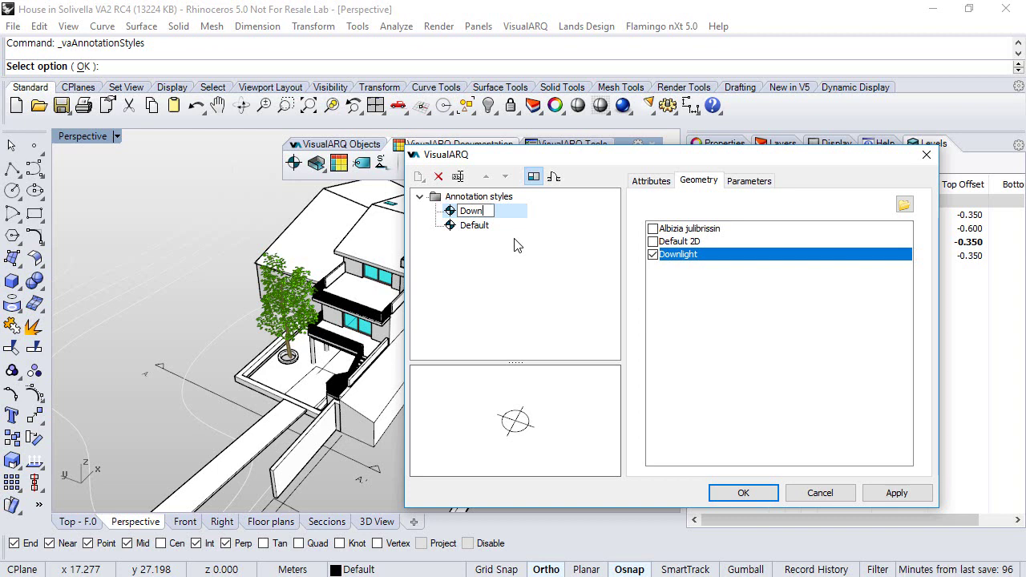
{"action": "type", "text": "light"}
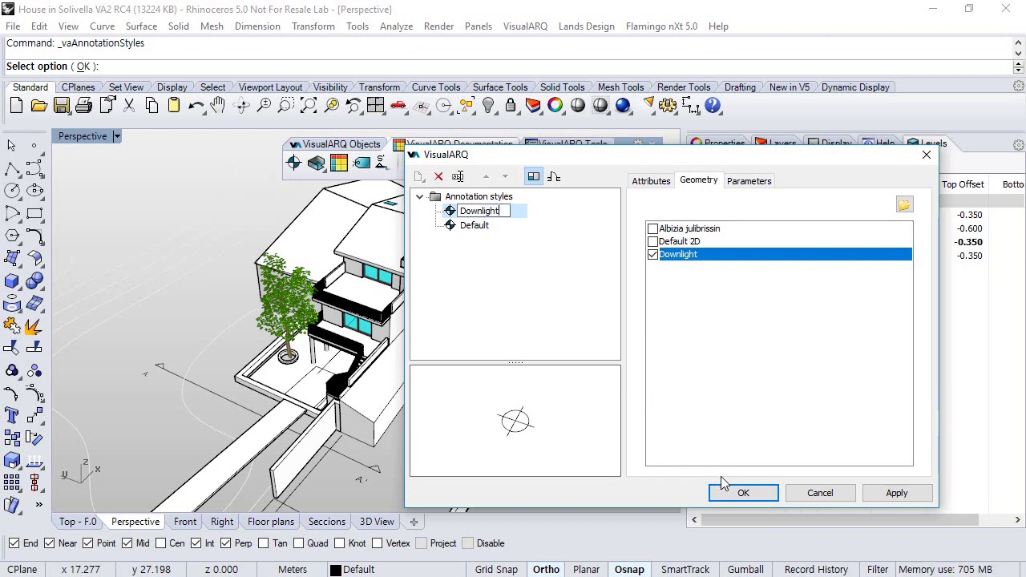
{"action": "left_click", "coordinate": [741, 493]}
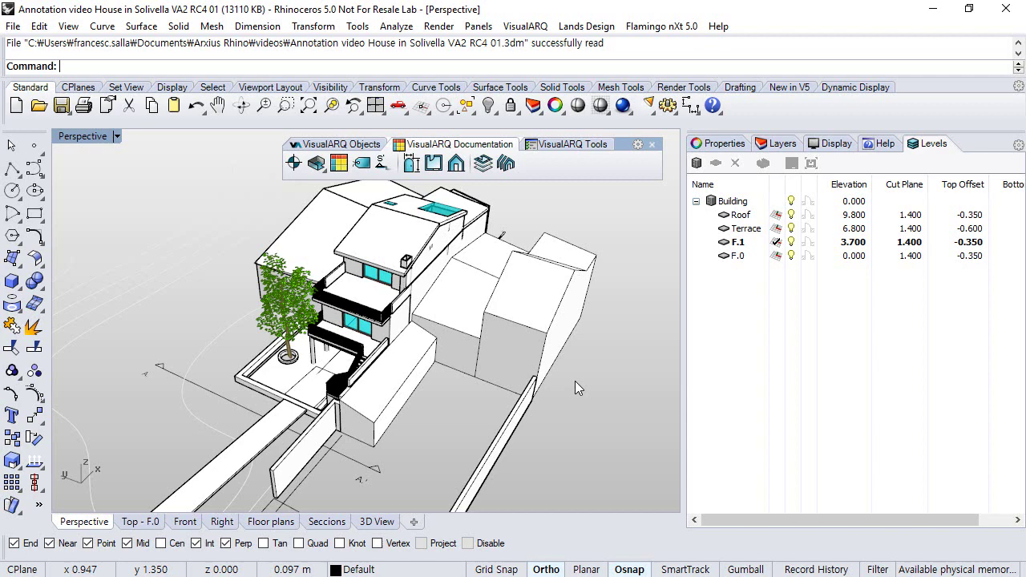
Step: Launch Grasshopper and open the Elevation Mark definition
{"action": "type", "text": "Grasshopper"}
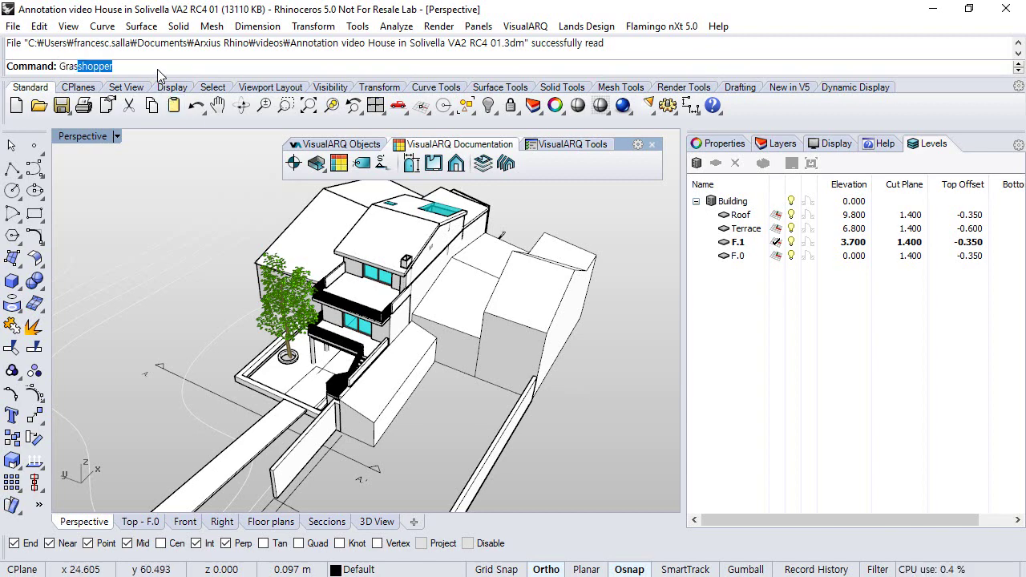
{"action": "key", "text": "Return"}
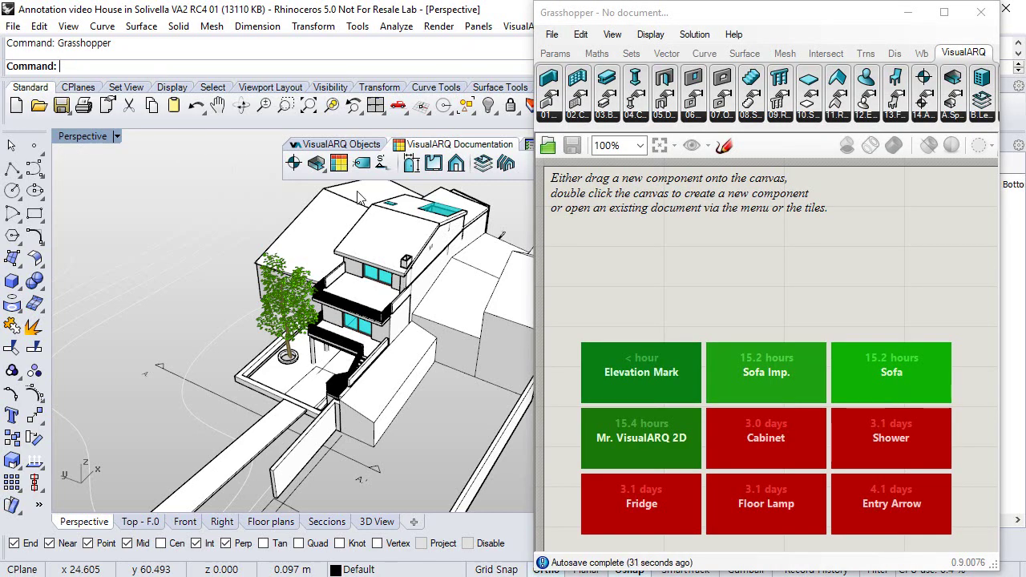
{"action": "left_click", "coordinate": [620, 358]}
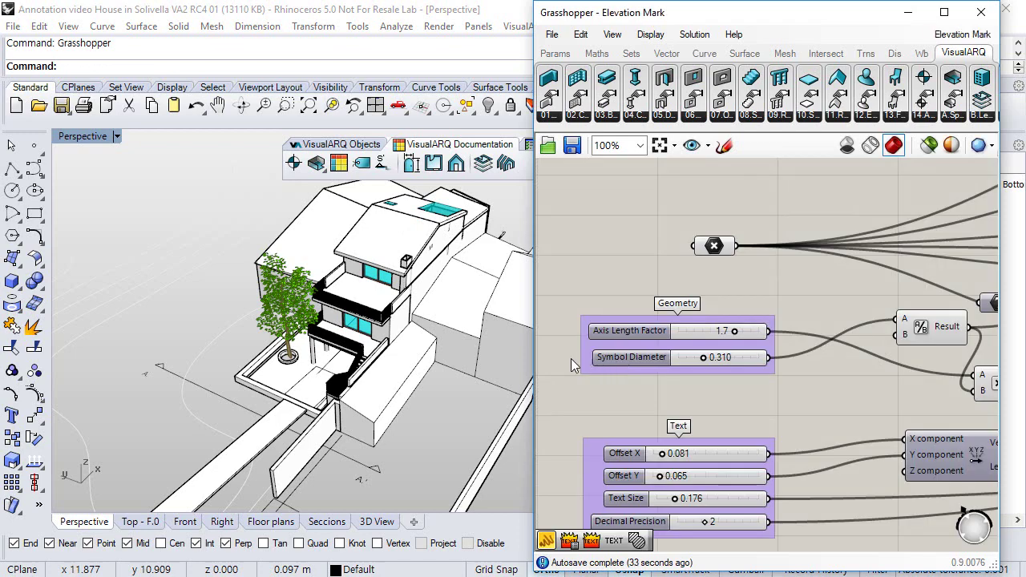
{"action": "scroll", "coordinate": [258, 327], "scroll_direction": "up", "scroll_amount": 10}
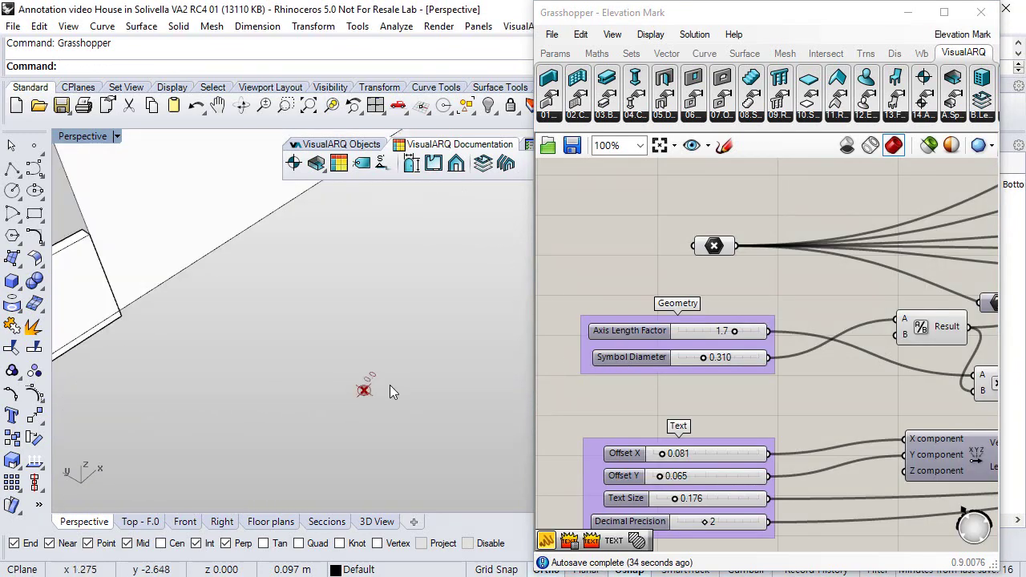
{"action": "scroll", "coordinate": [389, 391], "scroll_direction": "up", "scroll_amount": 5}
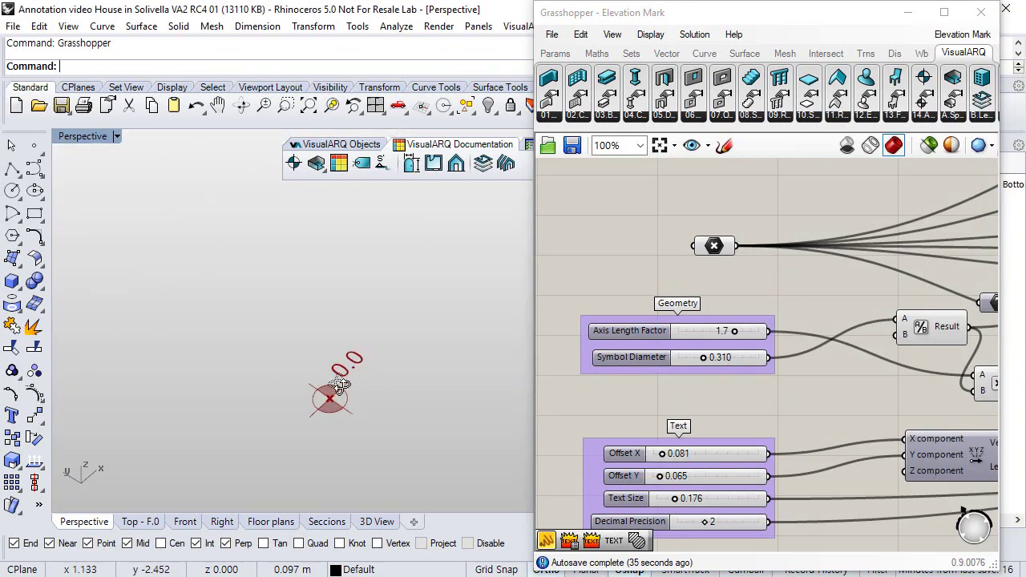
{"action": "left_click", "coordinate": [716, 249]}
Step: Lower the placed mark to read 0.11, with text Offset X 0.165 and Text Size 0.200
{"action": "left_click", "coordinate": [266, 361]}
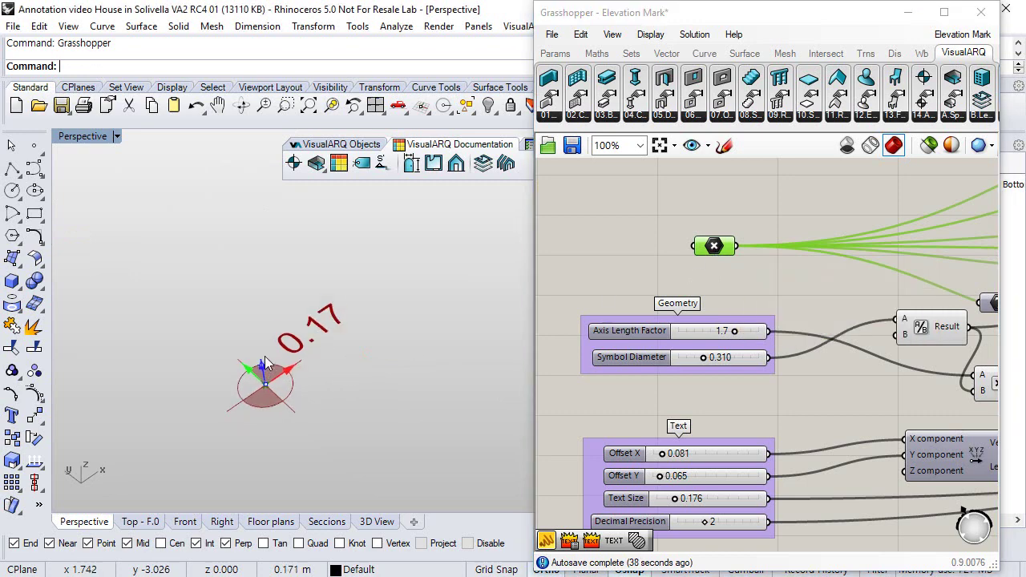
{"action": "left_click_drag", "start_coordinate": [265, 361], "coordinate": [268, 377]}
{"action": "right_click_drag", "start_coordinate": [699, 378], "coordinate": [699, 345]}
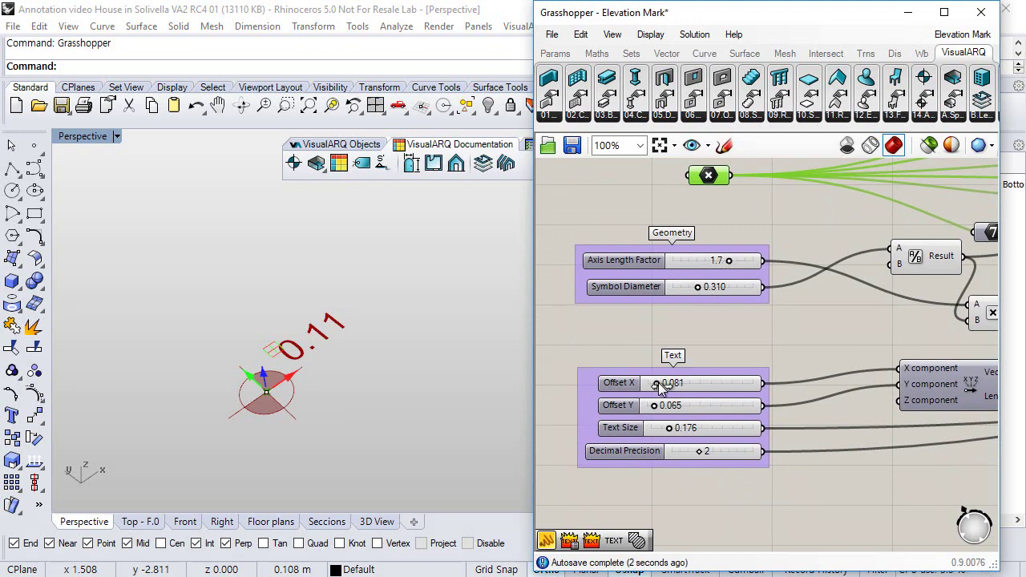
{"action": "mouse_move", "coordinate": [659, 383]}
{"action": "left_mouse_down"}
{"action": "mouse_move", "coordinate": [678, 384]}
{"action": "mouse_move", "coordinate": [666, 384]}
{"action": "left_mouse_up"}
{"action": "left_click_drag", "start_coordinate": [672, 430], "coordinate": [699, 448]}
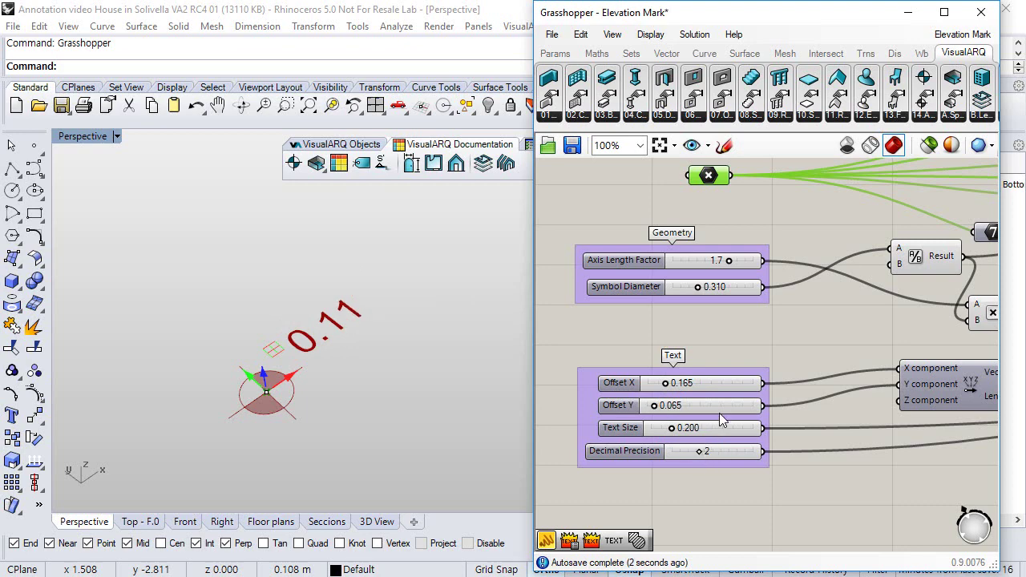
{"action": "scroll", "coordinate": [685, 347], "scroll_direction": "down", "scroll_amount": 5}
{"action": "right_click_drag", "start_coordinate": [773, 341], "coordinate": [562, 371]}
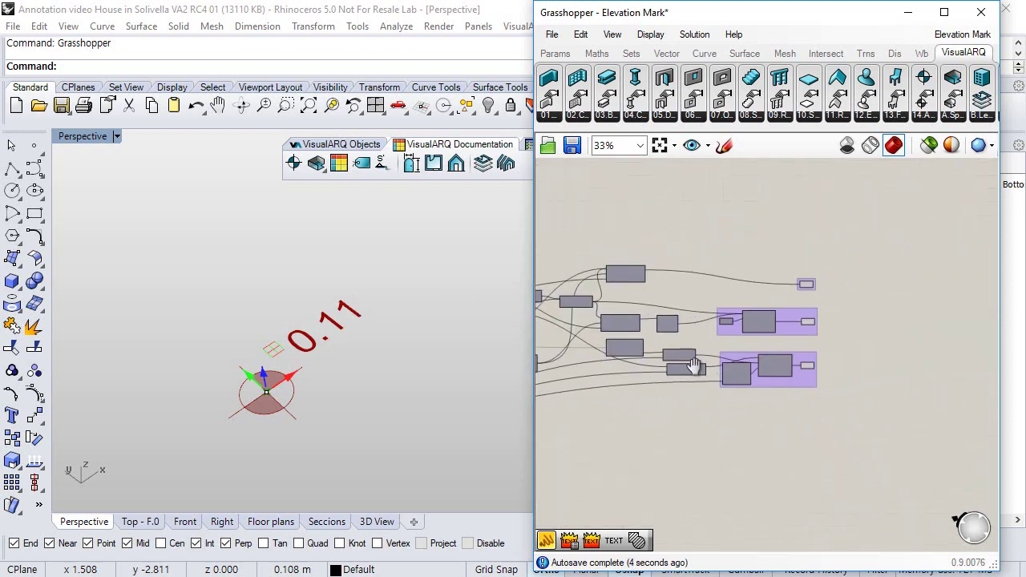
{"action": "scroll", "coordinate": [778, 304], "scroll_direction": "up", "scroll_amount": 5}
{"action": "left_click_drag", "start_coordinate": [766, 257], "coordinate": [772, 266]}
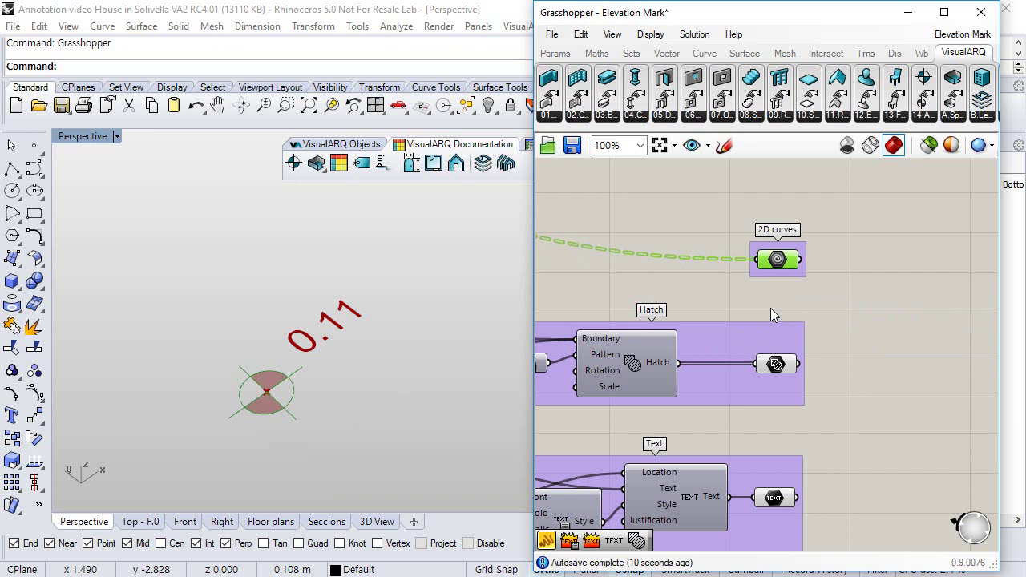
{"action": "left_click", "coordinate": [775, 371]}
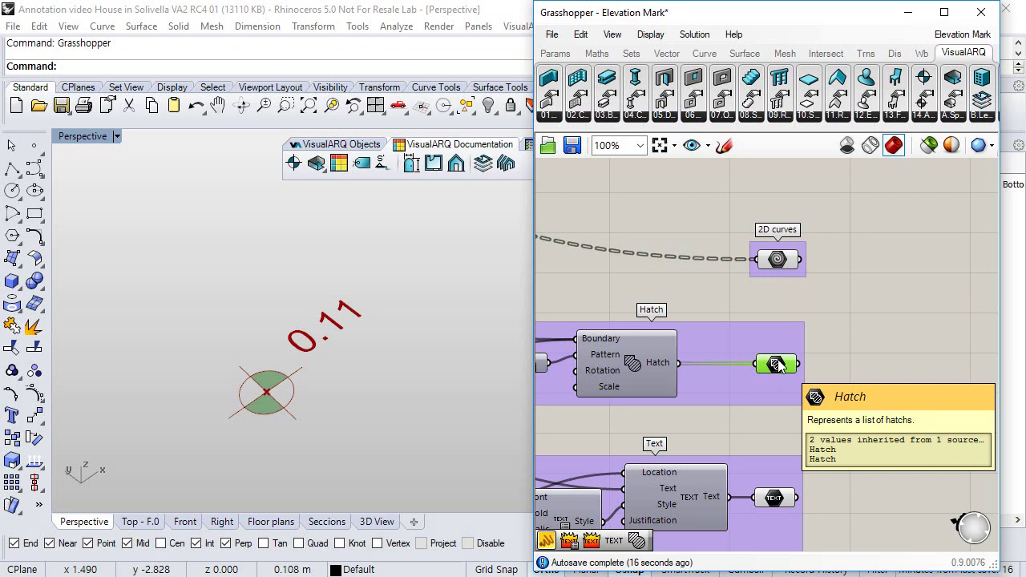
{"action": "right_click_drag", "start_coordinate": [776, 365], "coordinate": [799, 243]}
{"action": "left_click", "coordinate": [799, 380]}
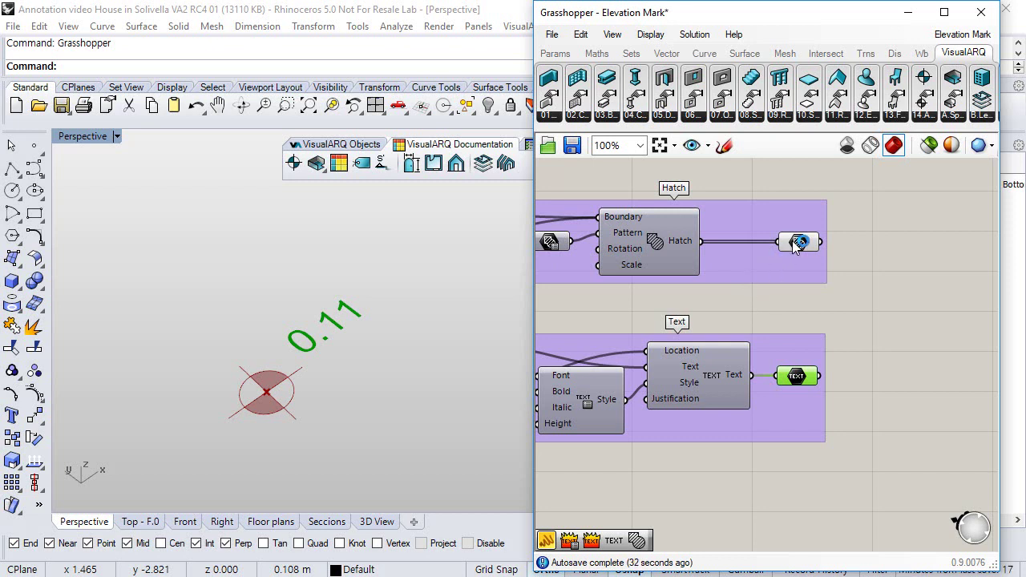
{"action": "right_click_drag", "start_coordinate": [791, 254], "coordinate": [770, 284]}
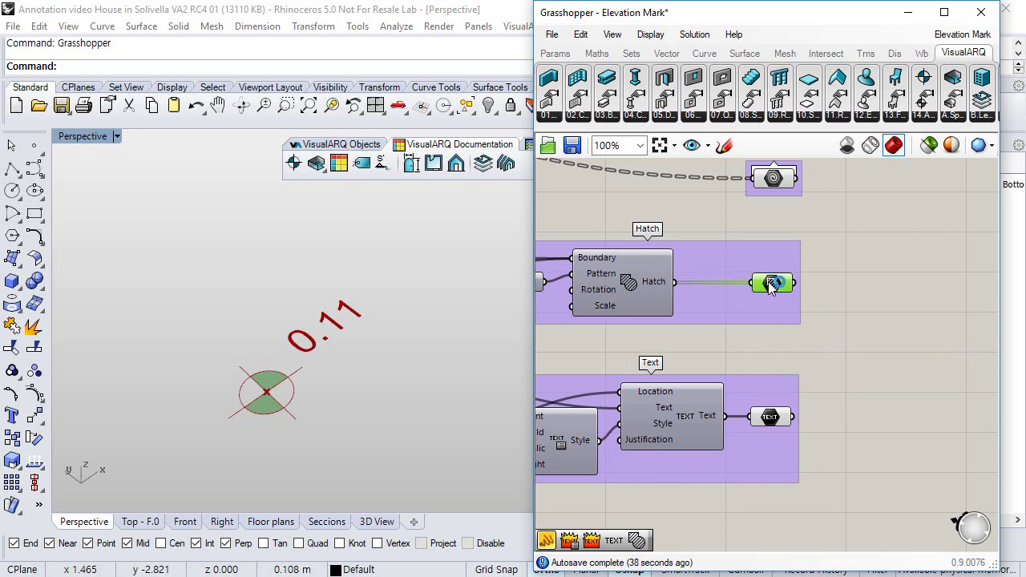
Step: Check the names of the Hatch and 2D curves output parameters
{"action": "right_click", "coordinate": [771, 286]}
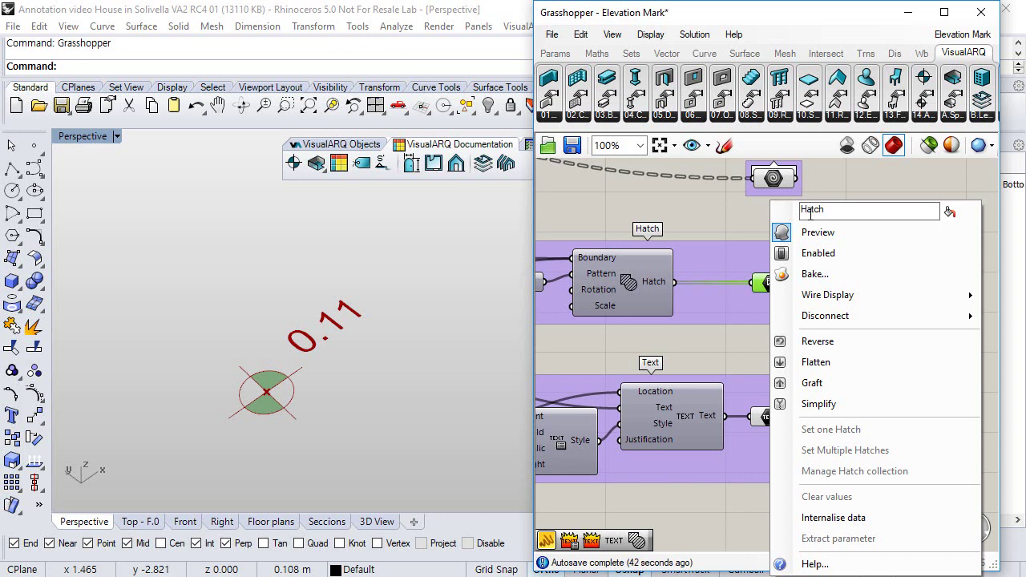
{"action": "left_click", "coordinate": [705, 240]}
{"action": "right_click_drag", "start_coordinate": [771, 185], "coordinate": [765, 238]}
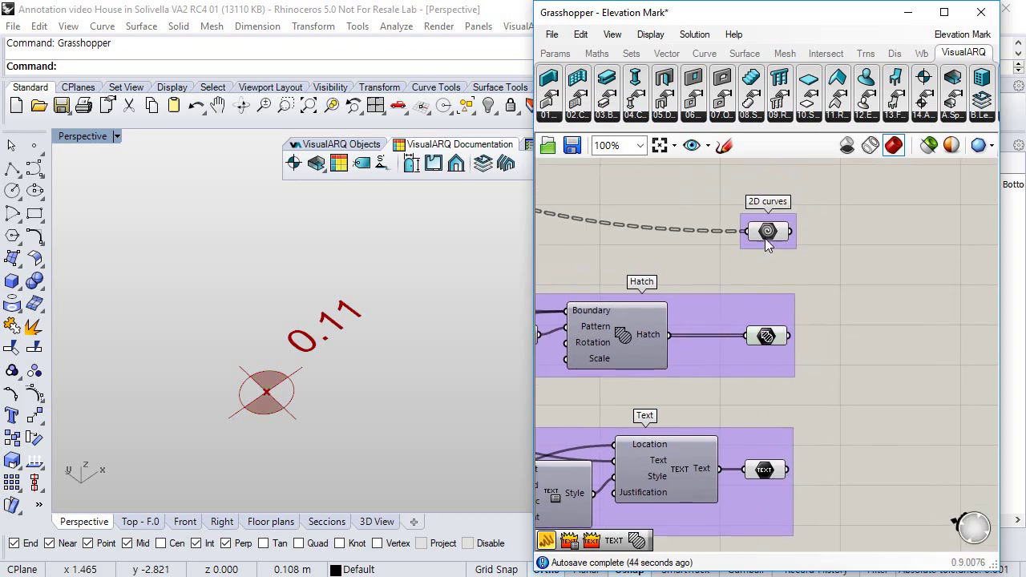
{"action": "left_click", "coordinate": [765, 238]}
{"action": "right_click", "coordinate": [768, 232]}
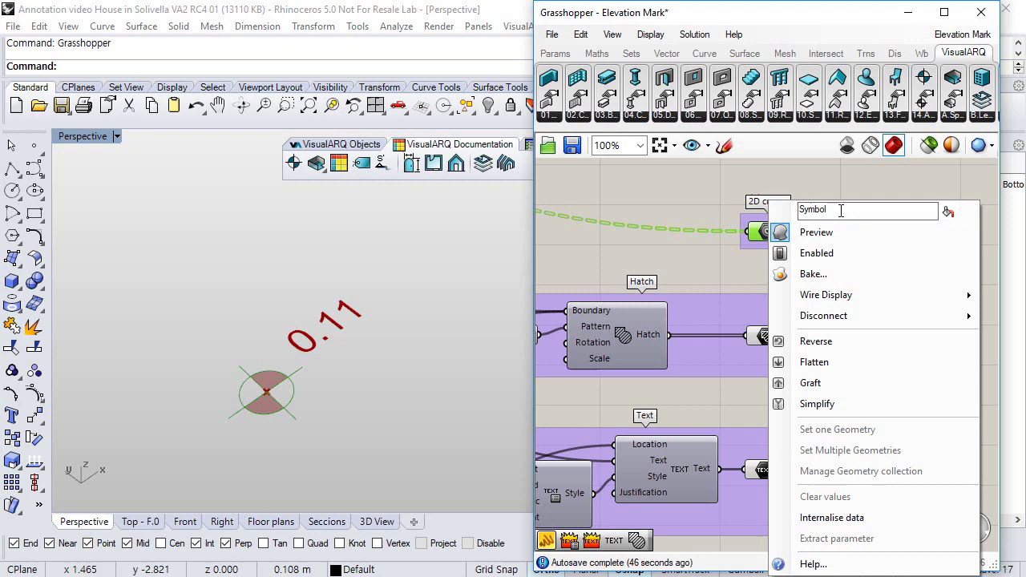
{"action": "left_click", "coordinate": [717, 266]}
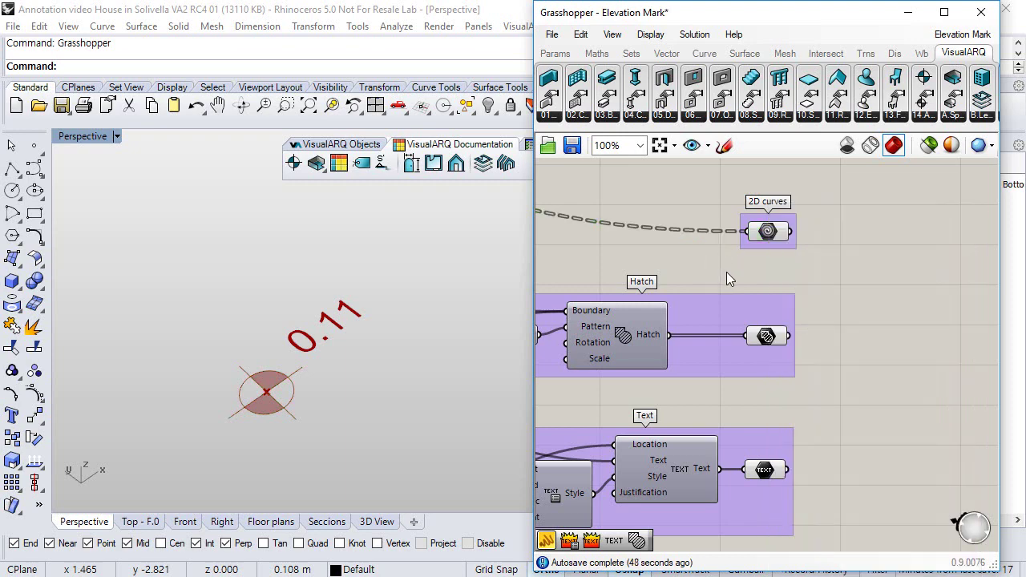
Step: Browse the Params tab's geometry parameter types and locate the Create Hatch component
{"action": "left_click", "coordinate": [558, 54]}
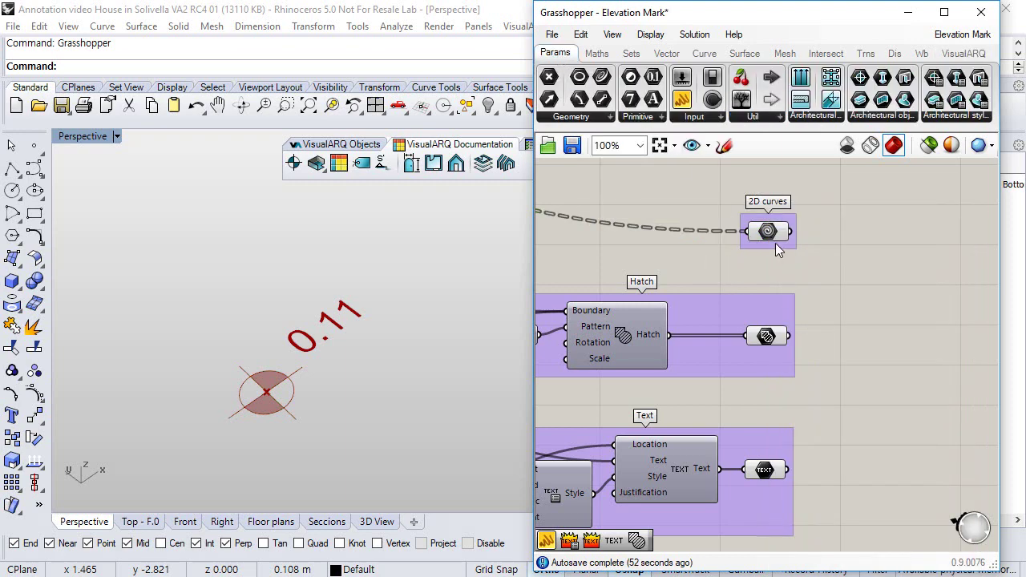
{"action": "left_click", "coordinate": [766, 336]}
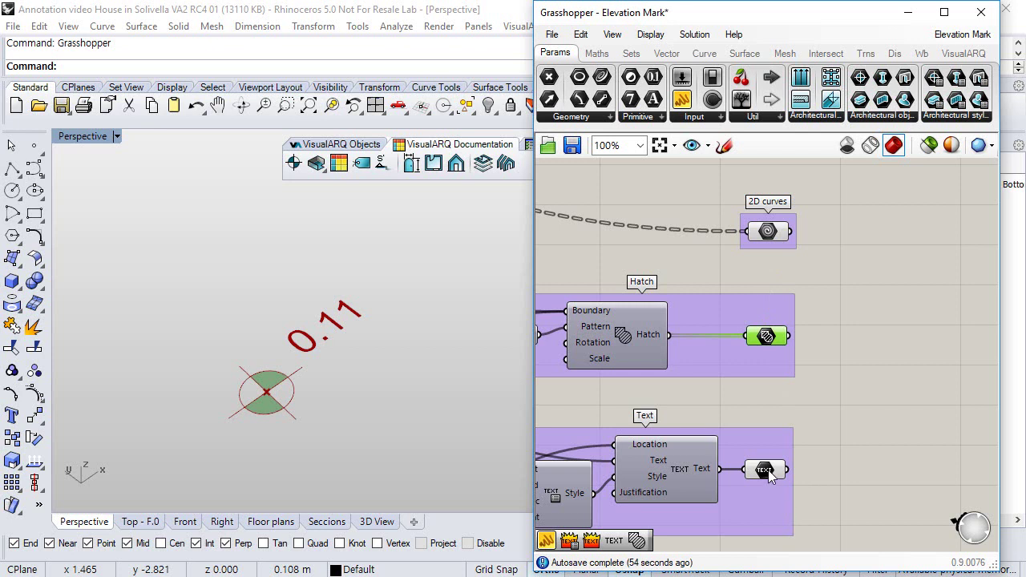
{"action": "left_click", "coordinate": [597, 120]}
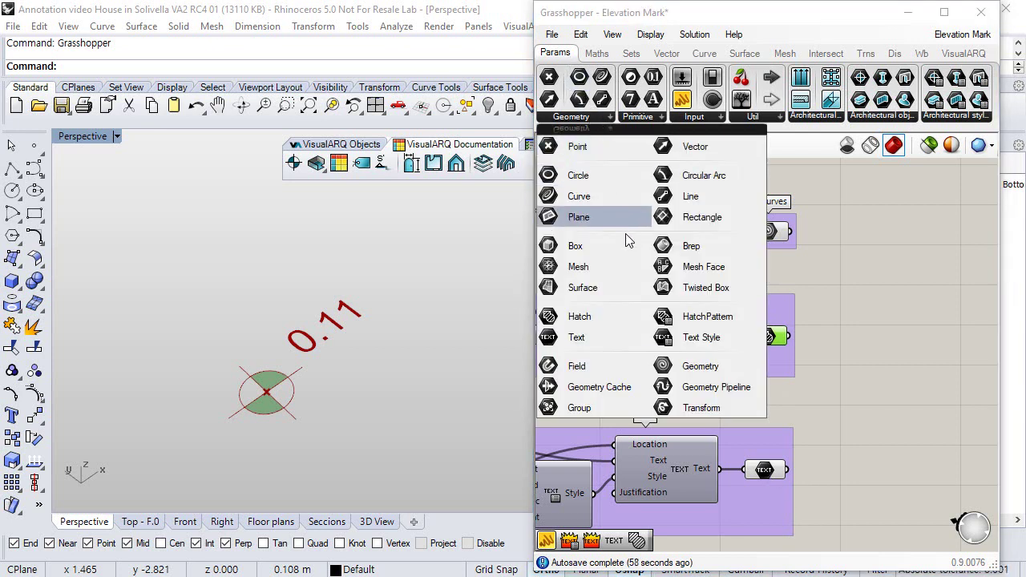
{"action": "left_click", "coordinate": [832, 240]}
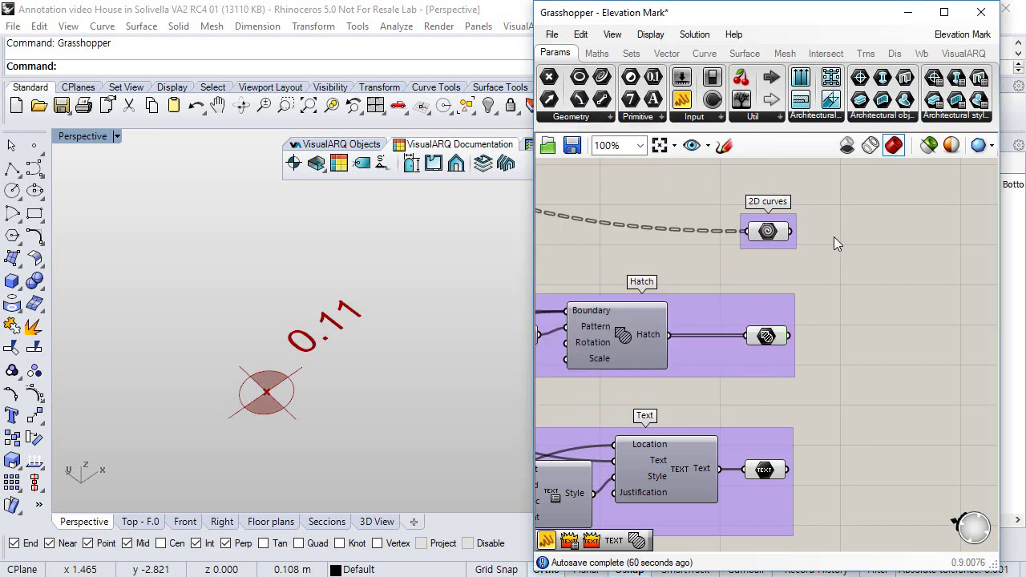
{"action": "right_click_drag", "start_coordinate": [739, 331], "coordinate": [791, 287]}
{"action": "left_click", "coordinate": [680, 299]}
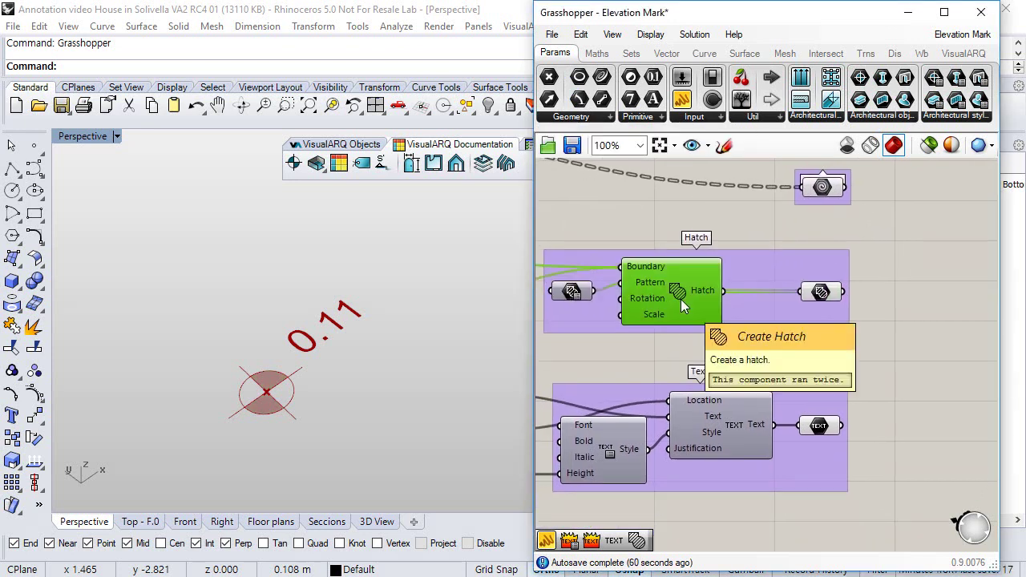
Step: Look through the VisualARQ generic components, then save the definition and close Grasshopper
{"action": "left_click", "coordinate": [956, 56]}
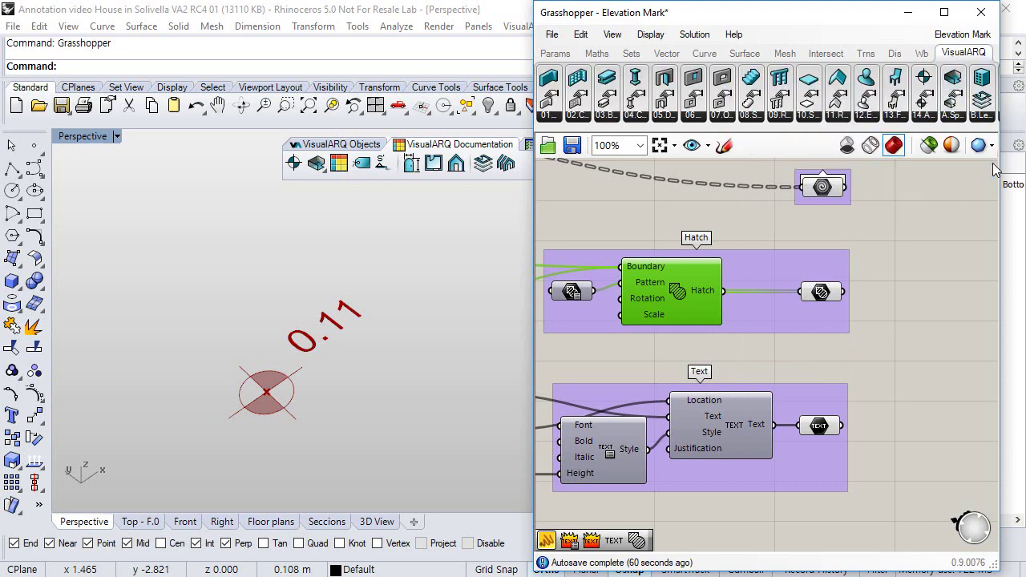
{"action": "left_click_drag", "start_coordinate": [532, 230], "coordinate": [400, 230]}
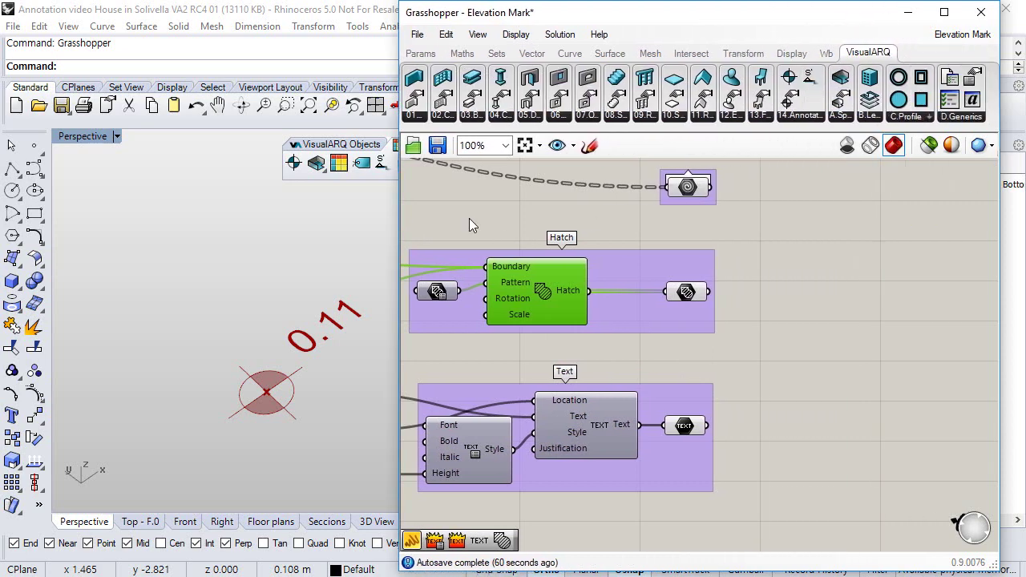
{"action": "left_click", "coordinate": [962, 117]}
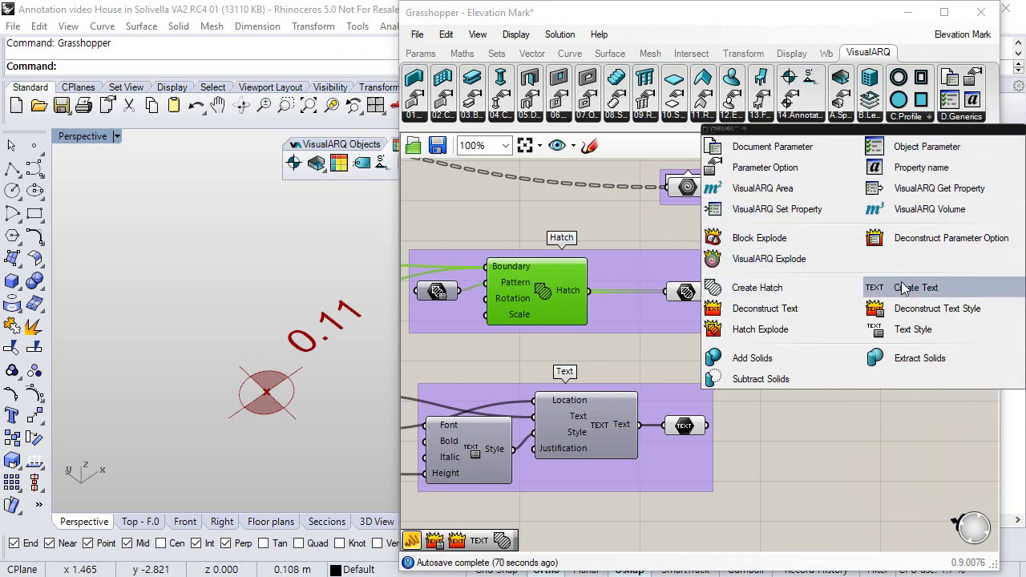
{"action": "left_click", "coordinate": [830, 450]}
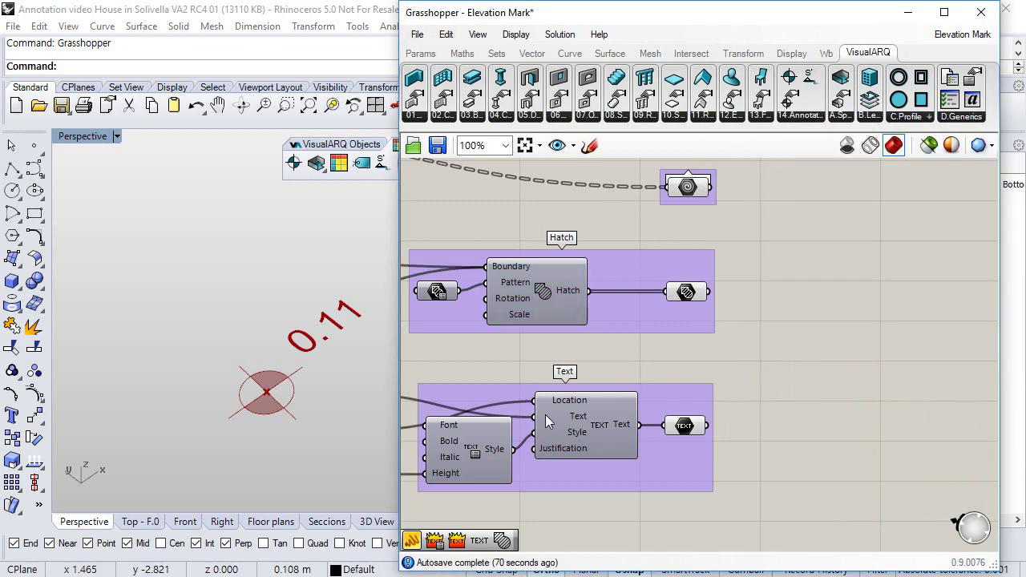
{"action": "scroll", "coordinate": [547, 423], "scroll_direction": "down", "scroll_amount": 1}
{"action": "right_click_drag", "start_coordinate": [540, 373], "coordinate": [769, 364]}
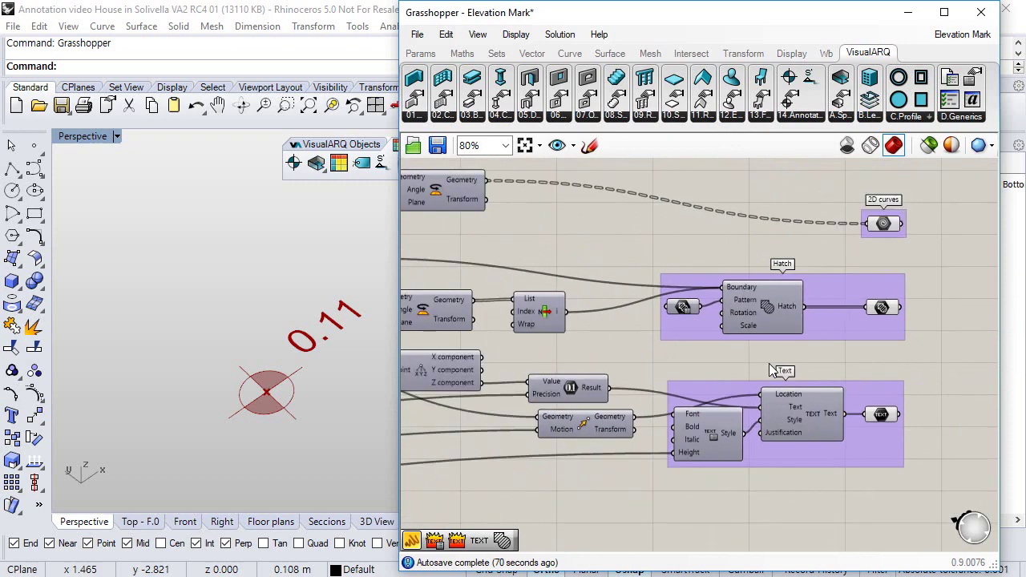
{"action": "left_click", "coordinate": [437, 145]}
{"action": "left_click", "coordinate": [981, 12]}
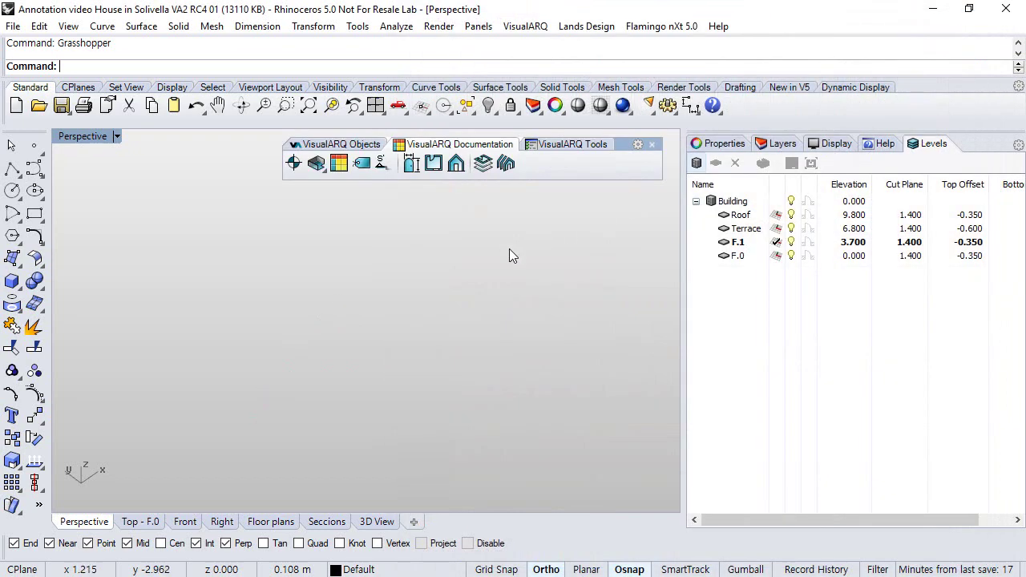
Step: Start a new Grasshopper annotation style with Elevation Mark.gh as its definition file
{"action": "right_click", "coordinate": [293, 164]}
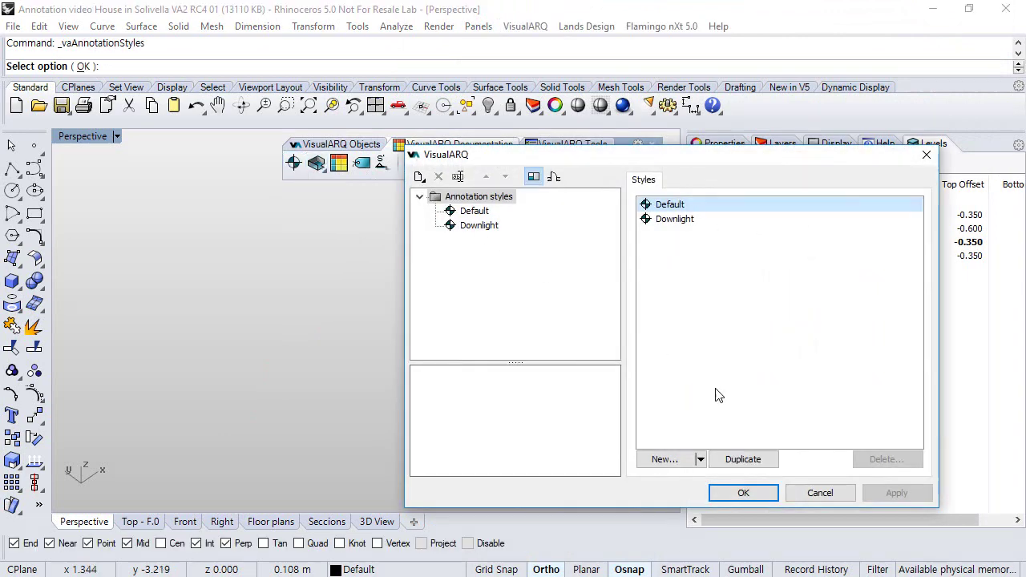
{"action": "left_click", "coordinate": [699, 459]}
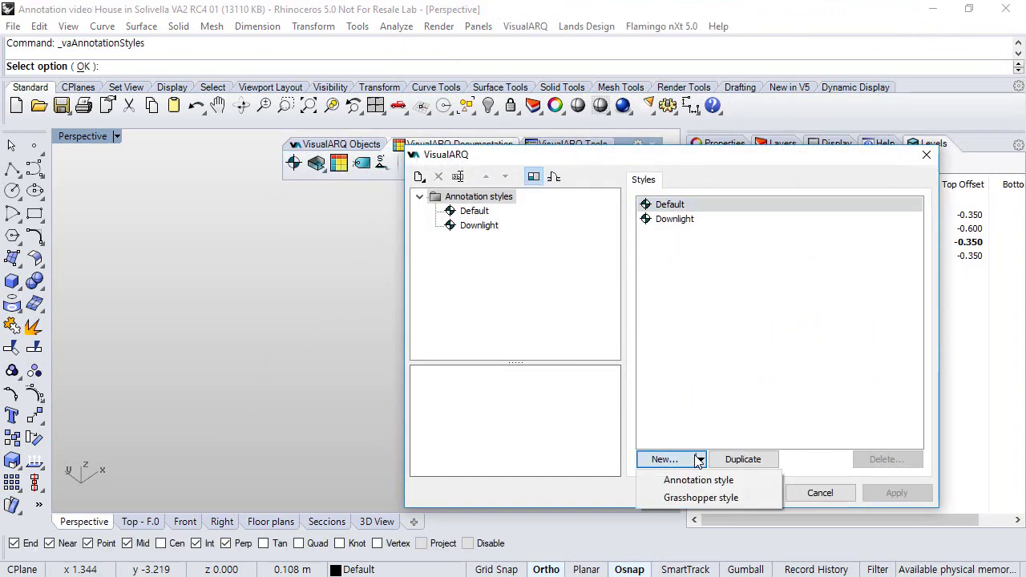
{"action": "left_click", "coordinate": [691, 498]}
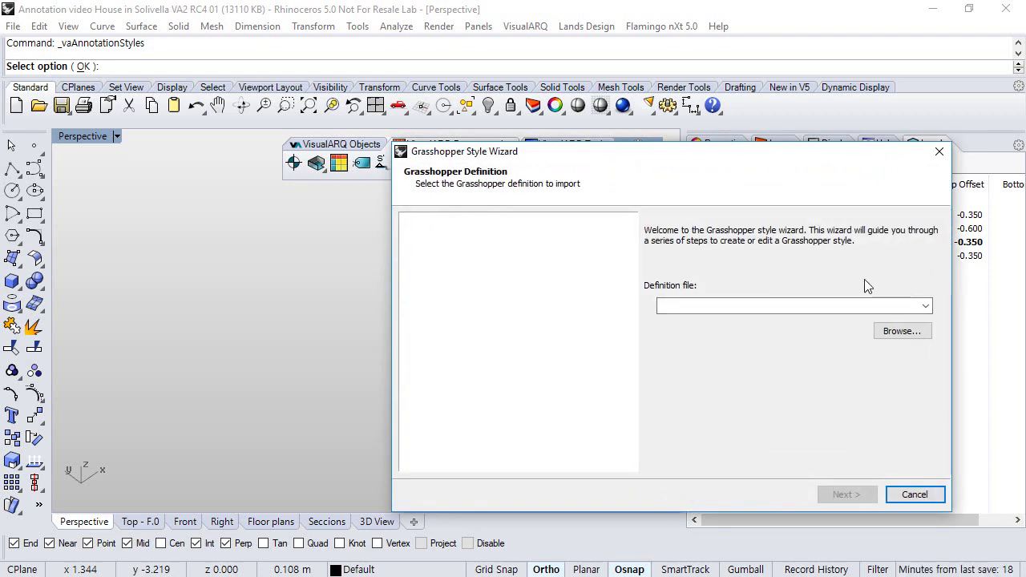
{"action": "left_click", "coordinate": [894, 330]}
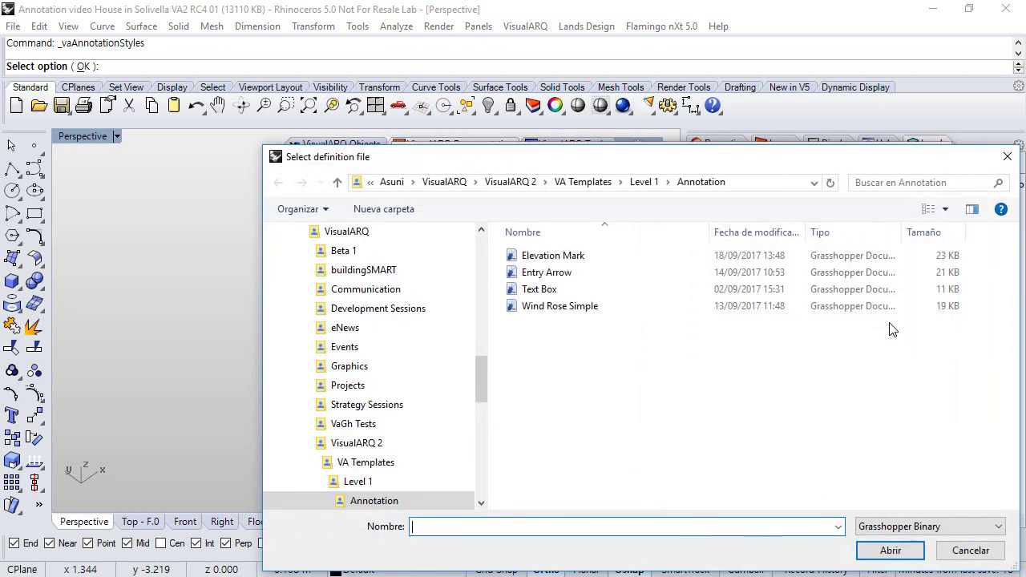
{"action": "left_click", "coordinate": [535, 256]}
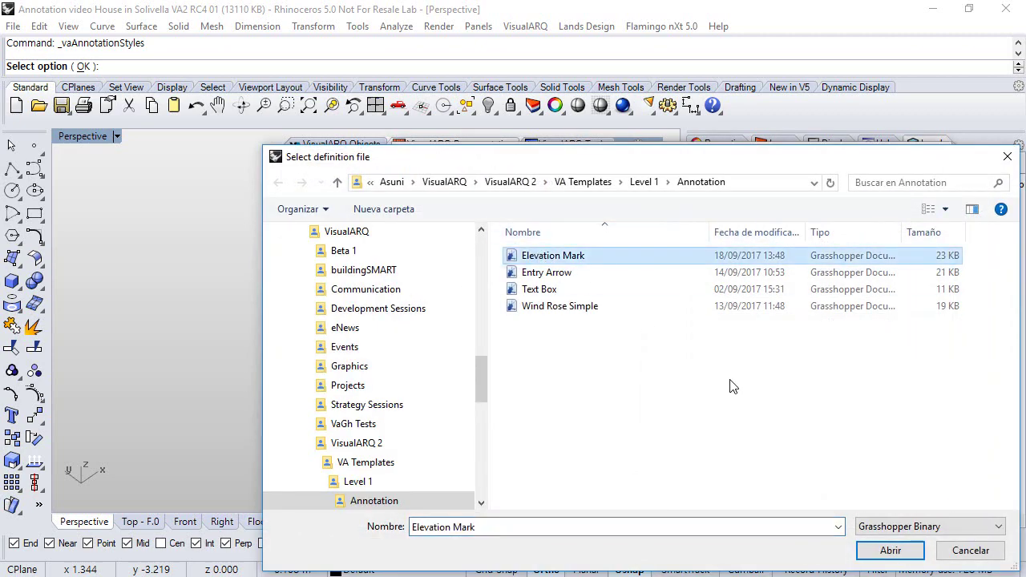
{"action": "left_click", "coordinate": [888, 551]}
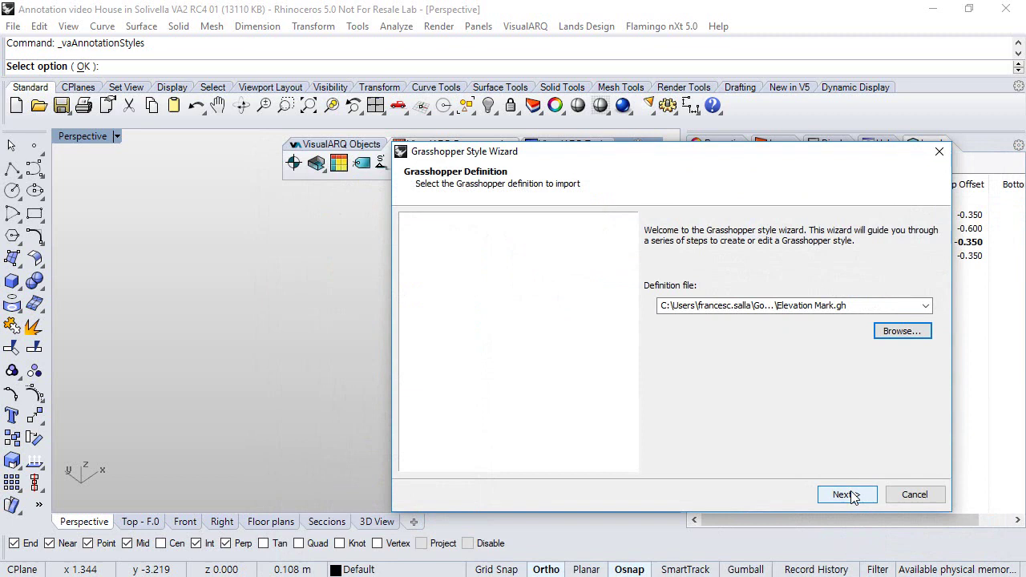
Step: Keep the name Elevation Mark in Meters and set the Insert Point to Point
{"action": "left_click", "coordinate": [848, 495]}
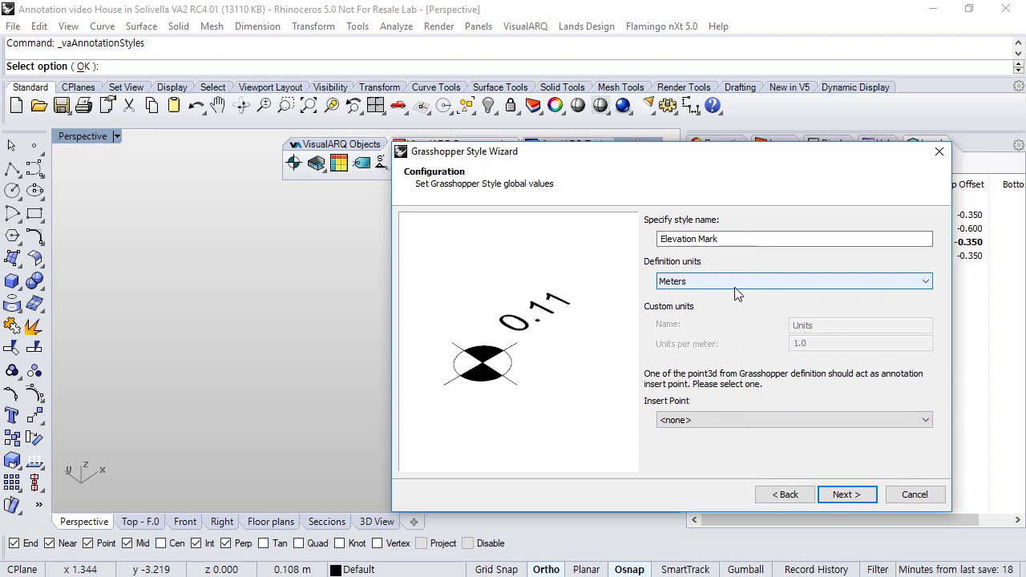
{"action": "left_click", "coordinate": [736, 417]}
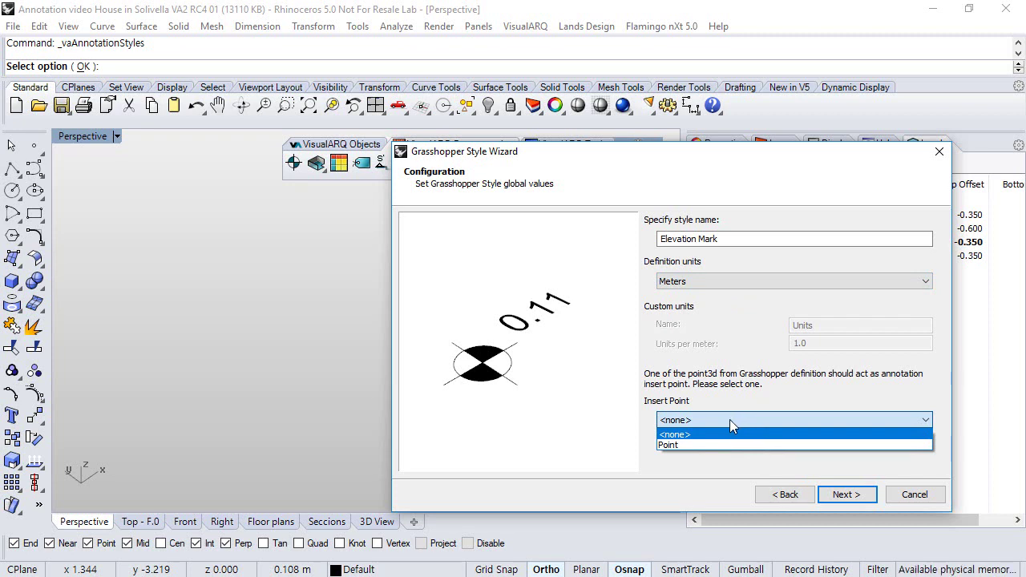
{"action": "left_click", "coordinate": [688, 444]}
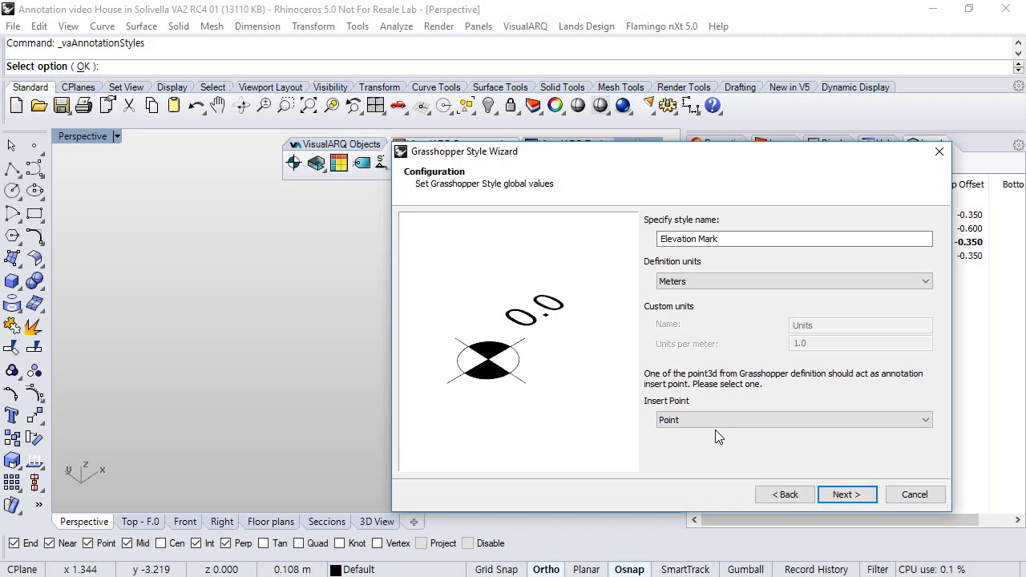
{"action": "left_click", "coordinate": [849, 495]}
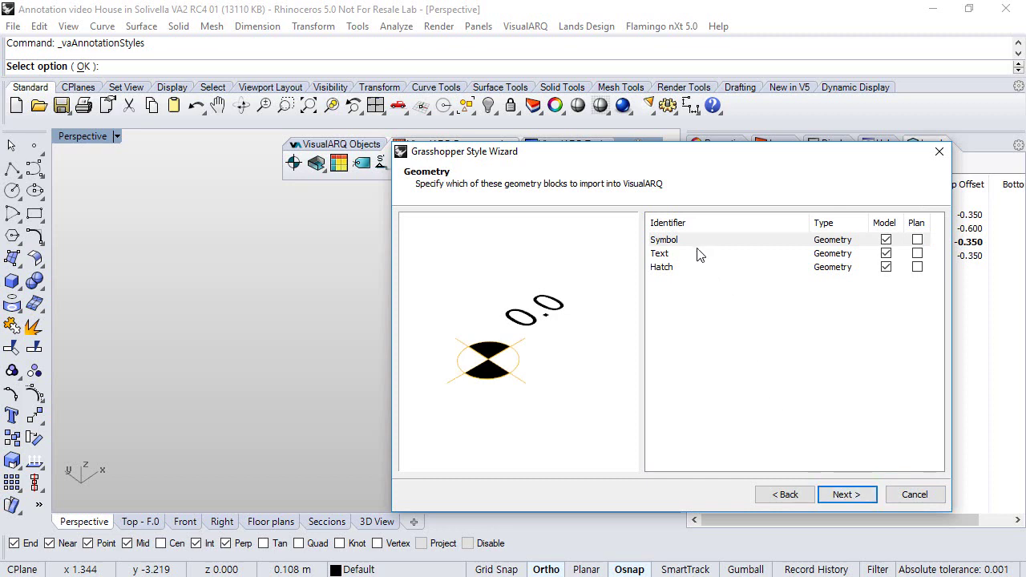
{"action": "right_click_drag", "start_coordinate": [583, 326], "coordinate": [553, 332]}
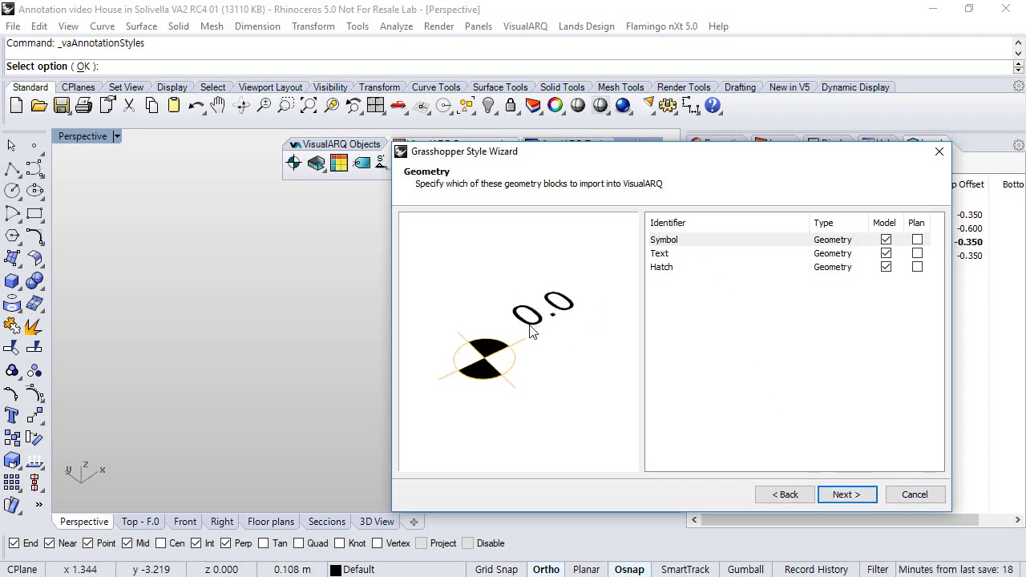
{"action": "left_click", "coordinate": [886, 268]}
{"action": "left_click", "coordinate": [886, 268]}
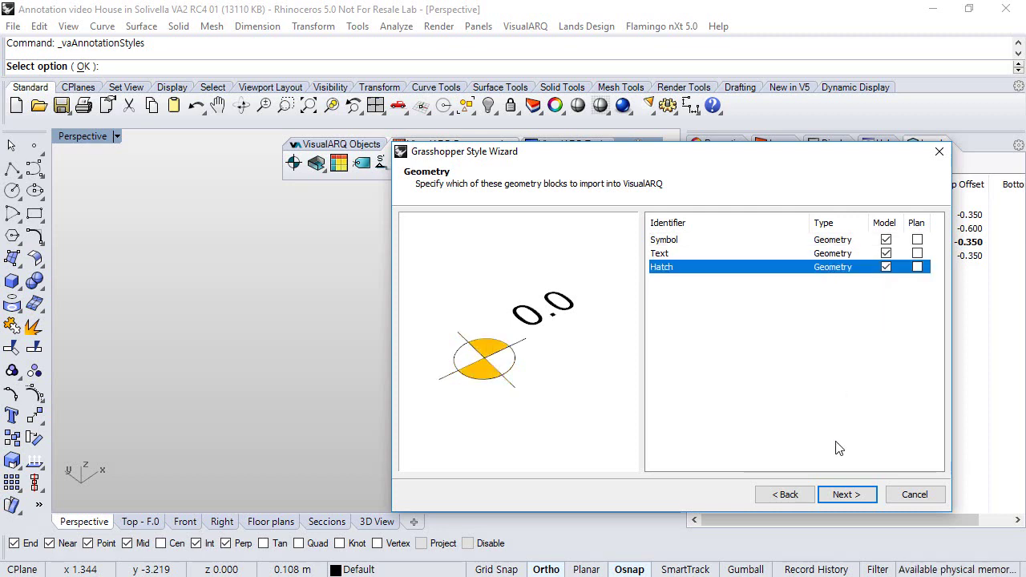
Step: Make Decimal Precision and Text Size editable by Object, leave Axis Length Factor by style, and finish
{"action": "left_click", "coordinate": [837, 495]}
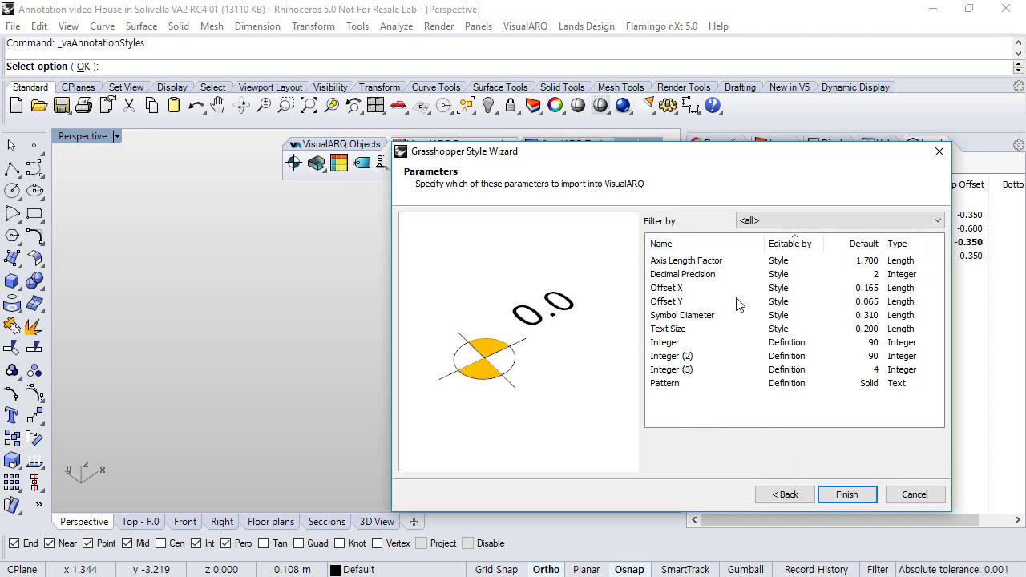
{"action": "left_click", "coordinate": [784, 262]}
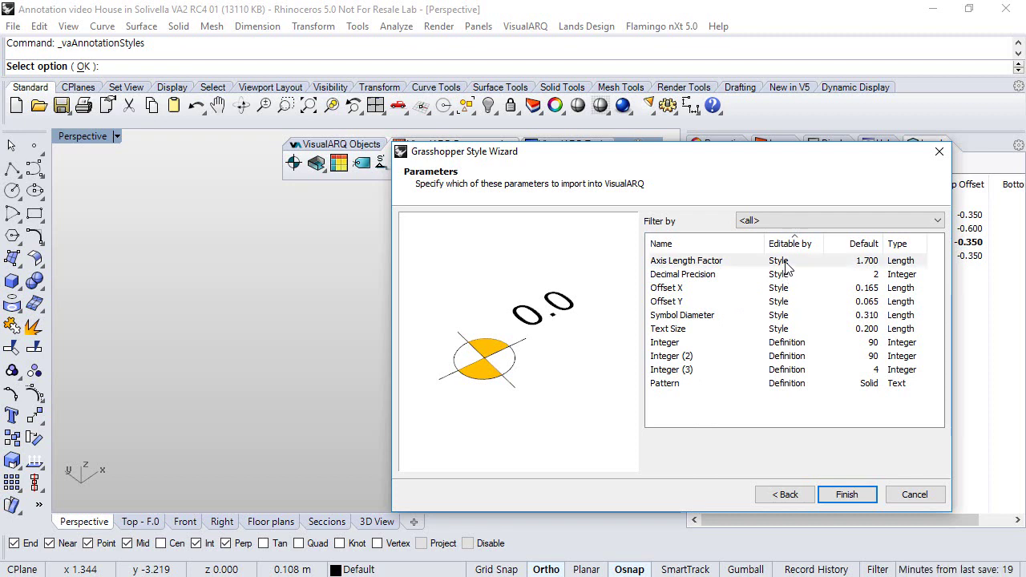
{"action": "left_click", "coordinate": [787, 263]}
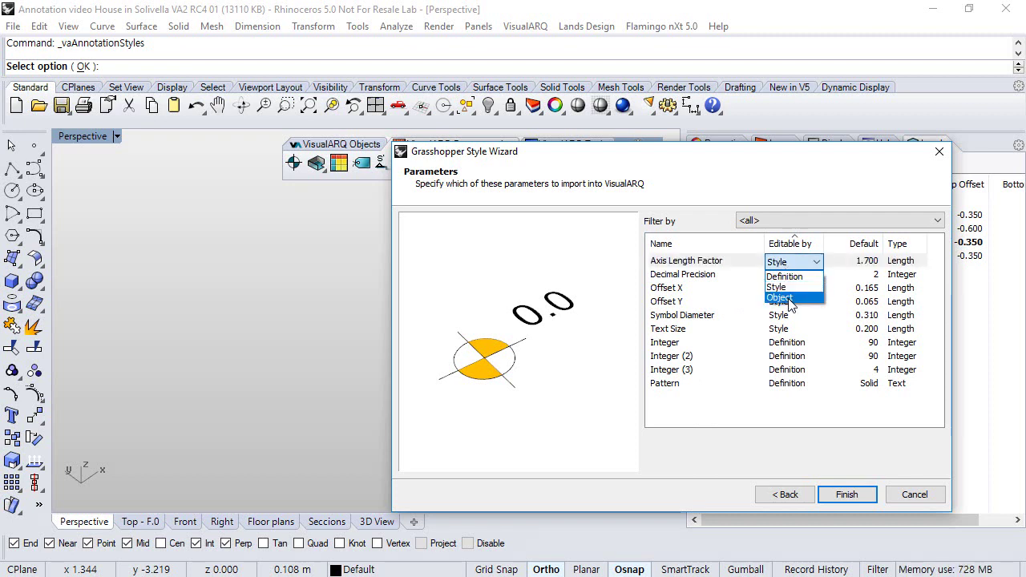
{"action": "left_click", "coordinate": [799, 264]}
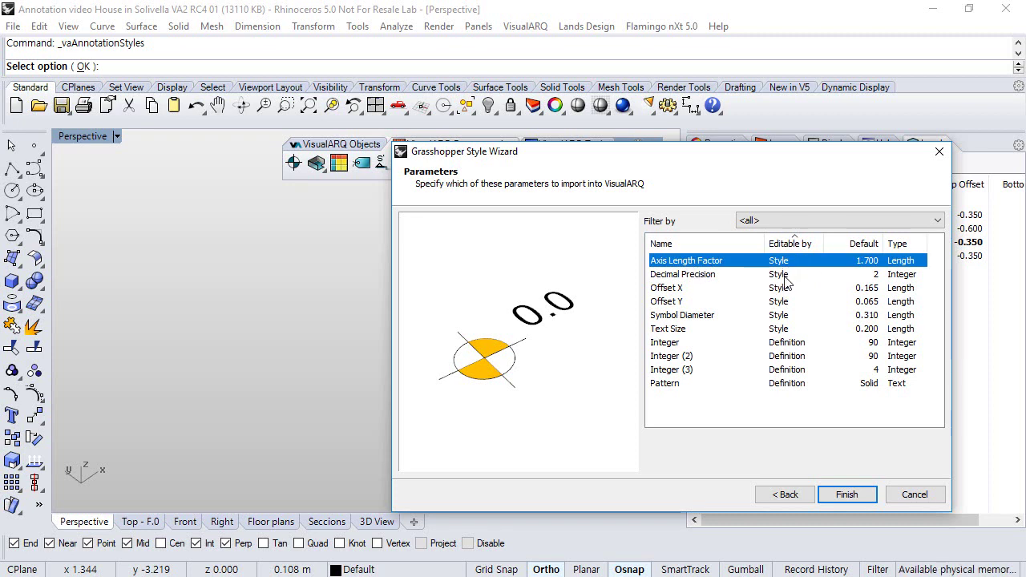
{"action": "left_click", "coordinate": [786, 280]}
{"action": "left_click", "coordinate": [786, 278]}
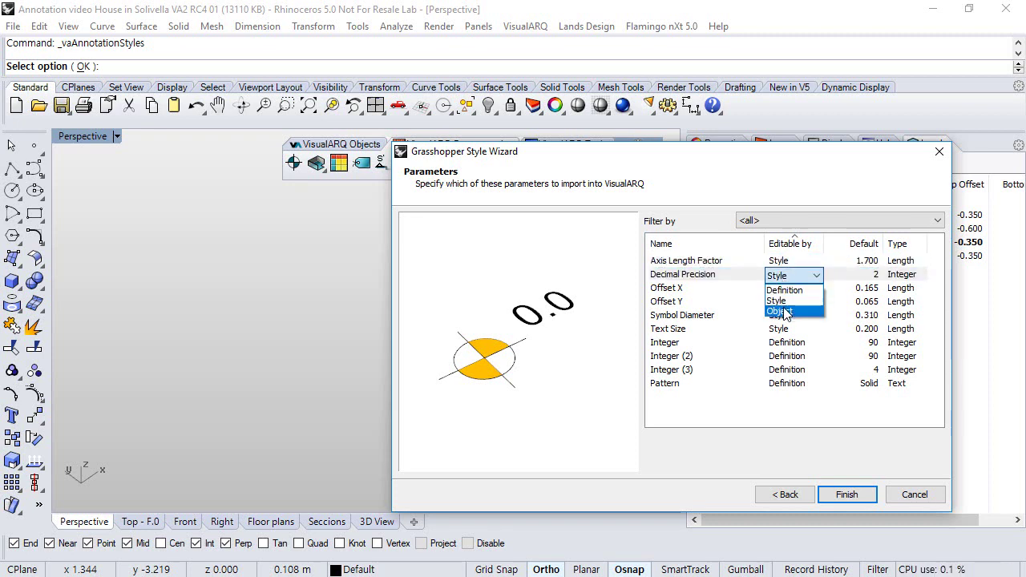
{"action": "left_click", "coordinate": [781, 312]}
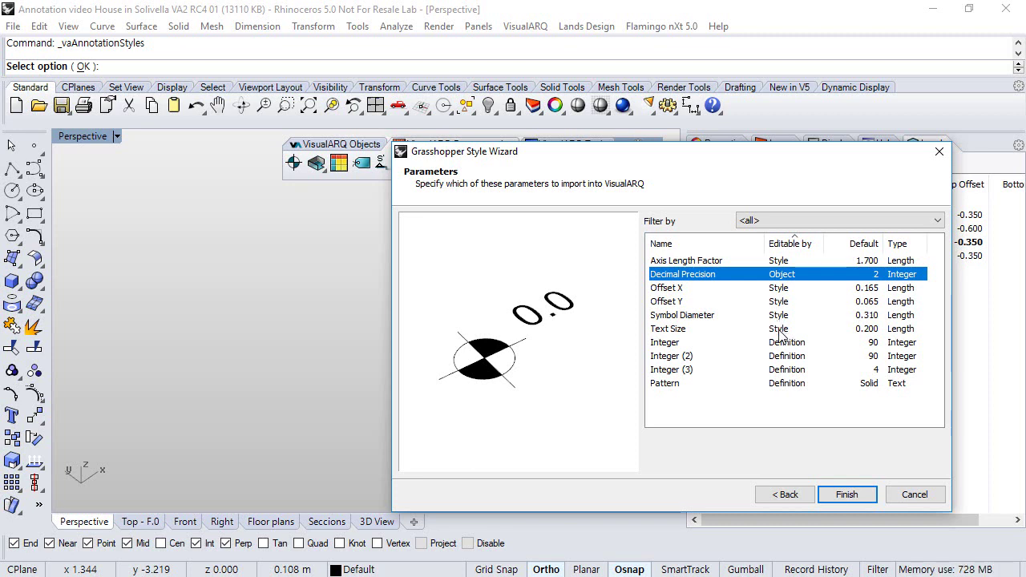
{"action": "left_click", "coordinate": [780, 331]}
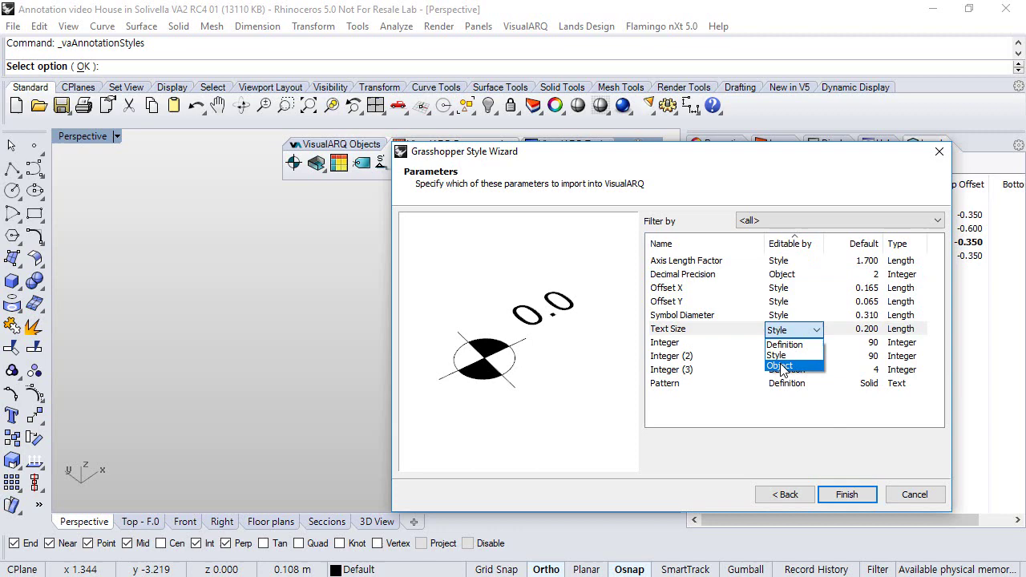
{"action": "left_click", "coordinate": [781, 366]}
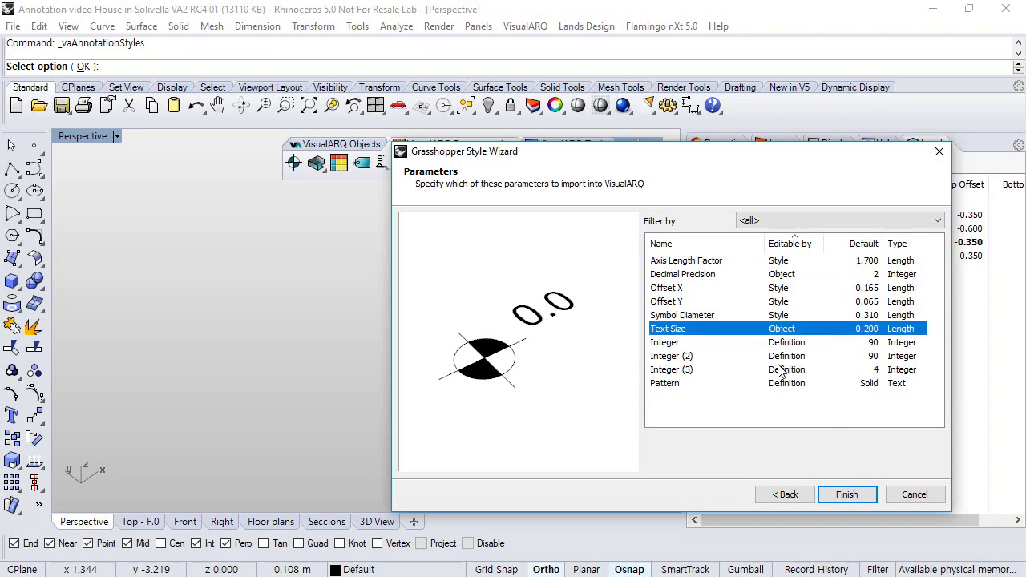
{"action": "left_click", "coordinate": [847, 494]}
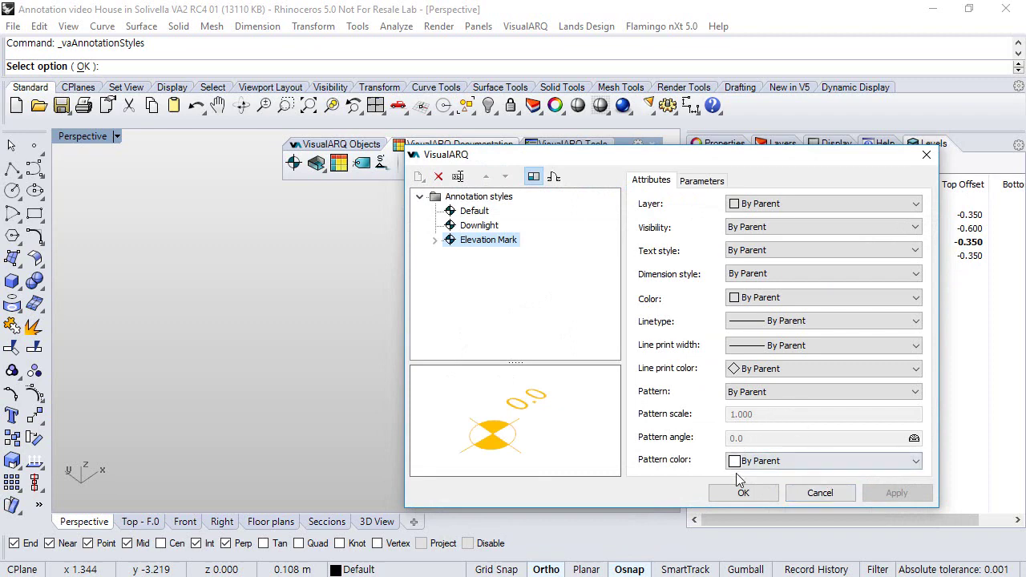
Step: Accept the annotation styles and frame the whole house model in the Perspective view
{"action": "left_click", "coordinate": [743, 494]}
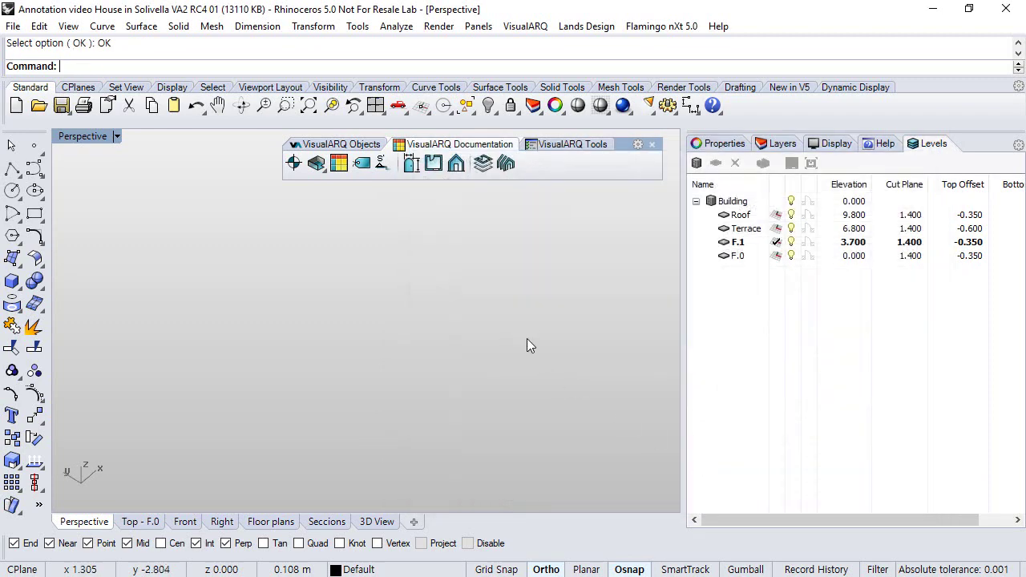
{"action": "left_click", "coordinate": [309, 105]}
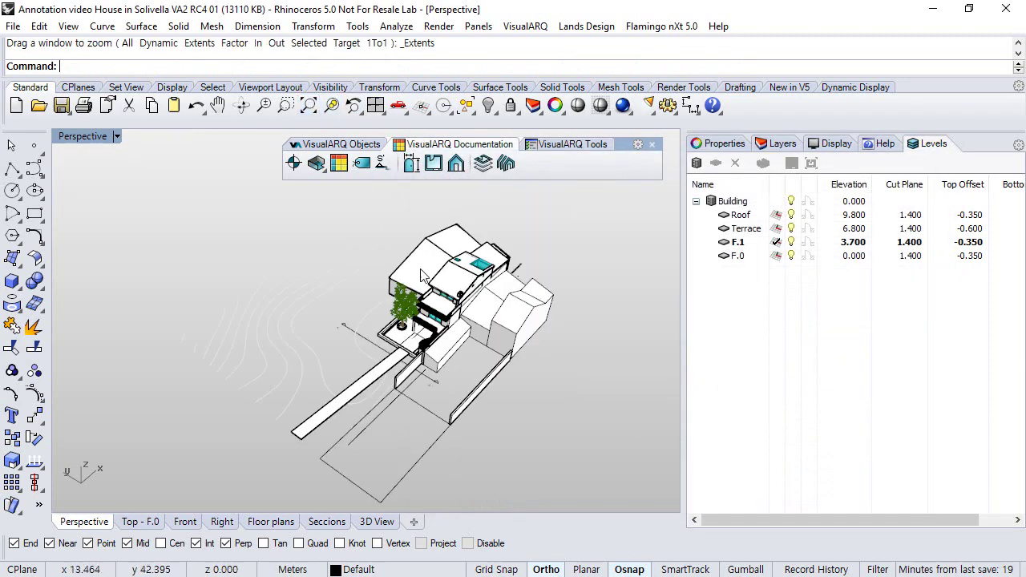
{"action": "scroll", "coordinate": [423, 290], "scroll_direction": "up", "scroll_amount": 3}
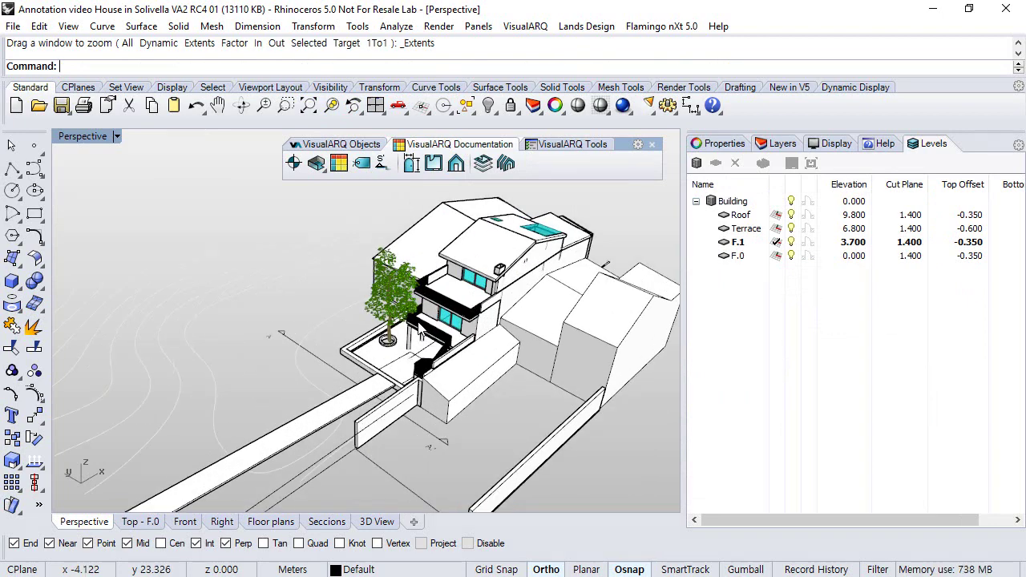
{"action": "right_click_drag", "start_coordinate": [421, 333], "coordinate": [353, 281]}
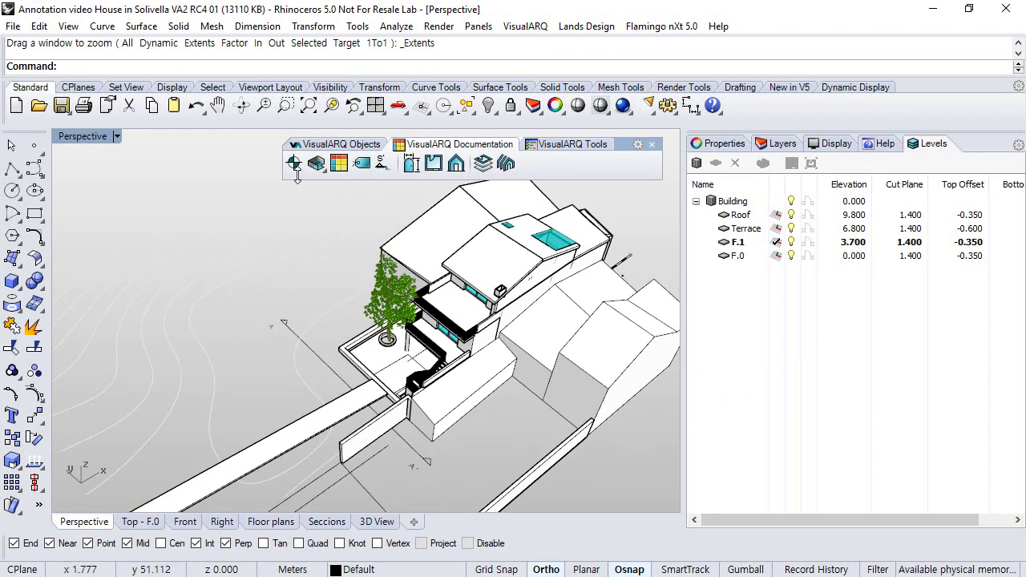
Step: Start a new annotation using the Downlight style
{"action": "left_click", "coordinate": [294, 163]}
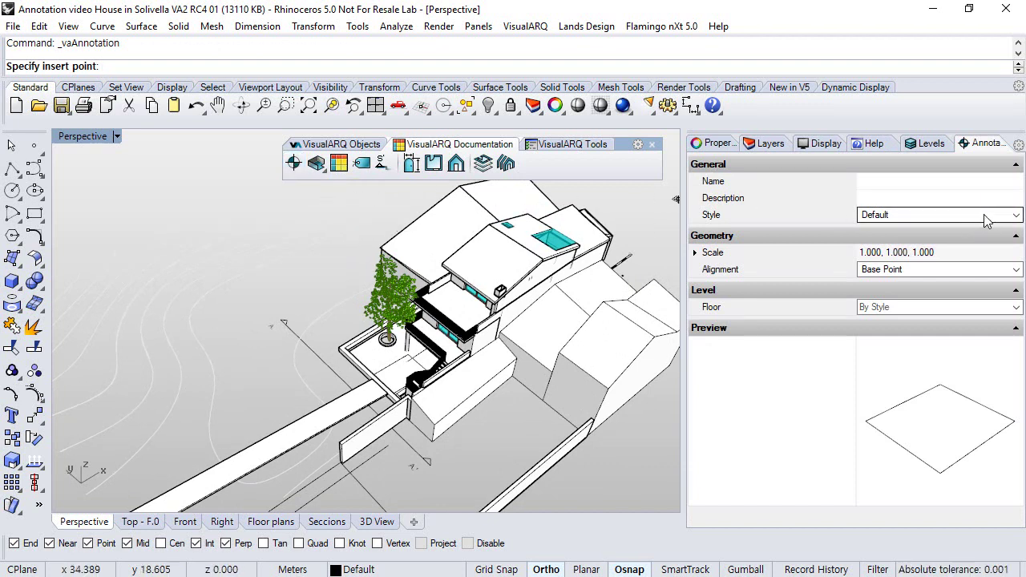
{"action": "left_click", "coordinate": [1015, 217]}
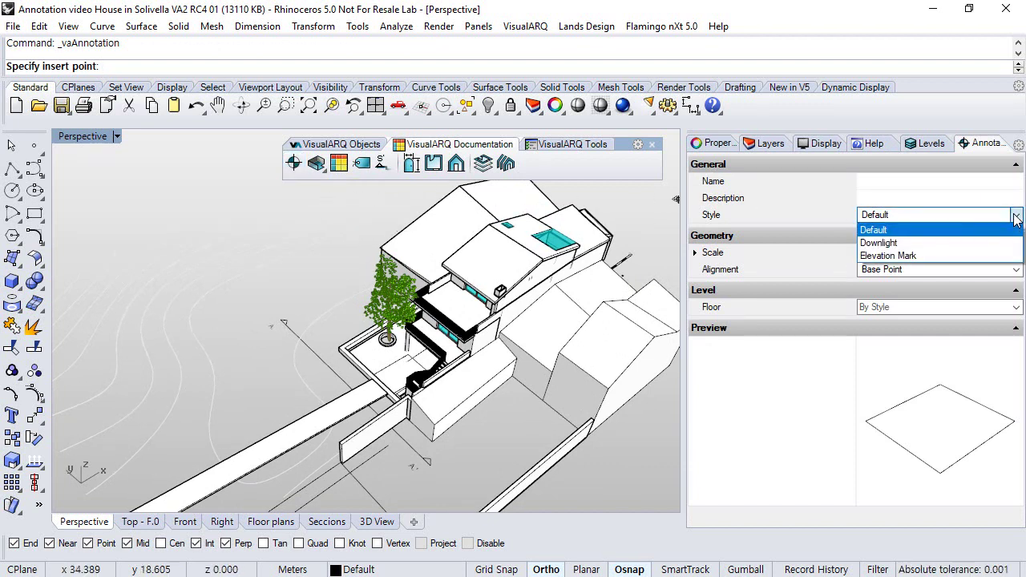
{"action": "left_click", "coordinate": [880, 242]}
{"action": "right_click_drag", "start_coordinate": [513, 345], "coordinate": [533, 354]}
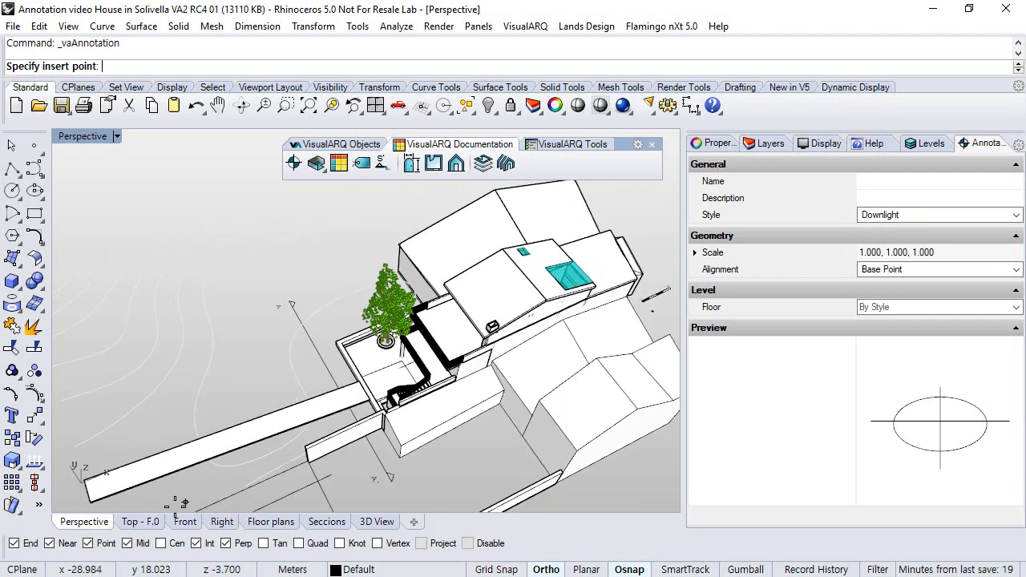
Step: Place two Downlights inside a room of the Top - F.0 plan at the default rotation
{"action": "left_click", "coordinate": [143, 522]}
{"action": "scroll", "coordinate": [356, 349], "scroll_direction": "up", "scroll_amount": 6}
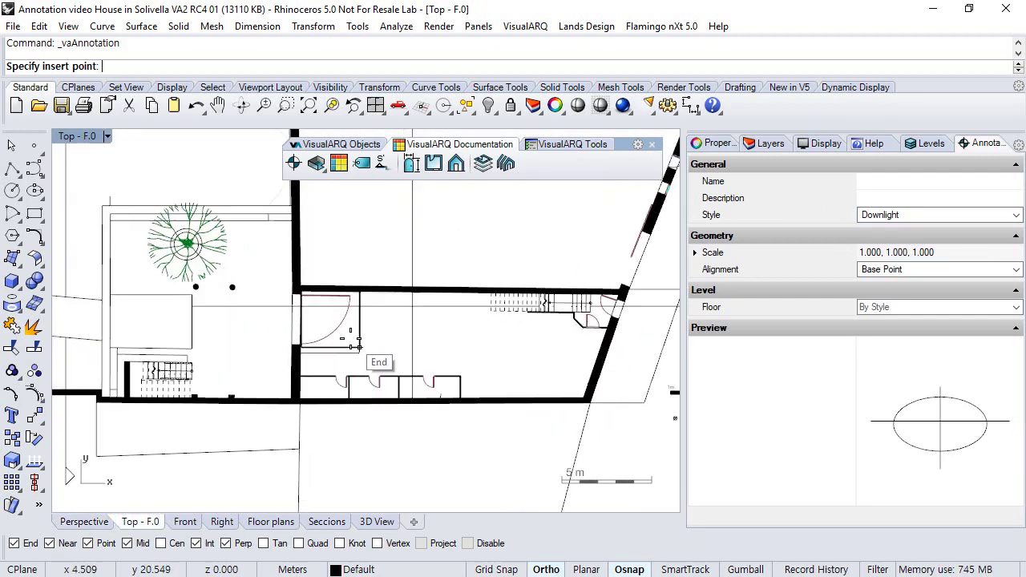
{"action": "left_click", "coordinate": [433, 335]}
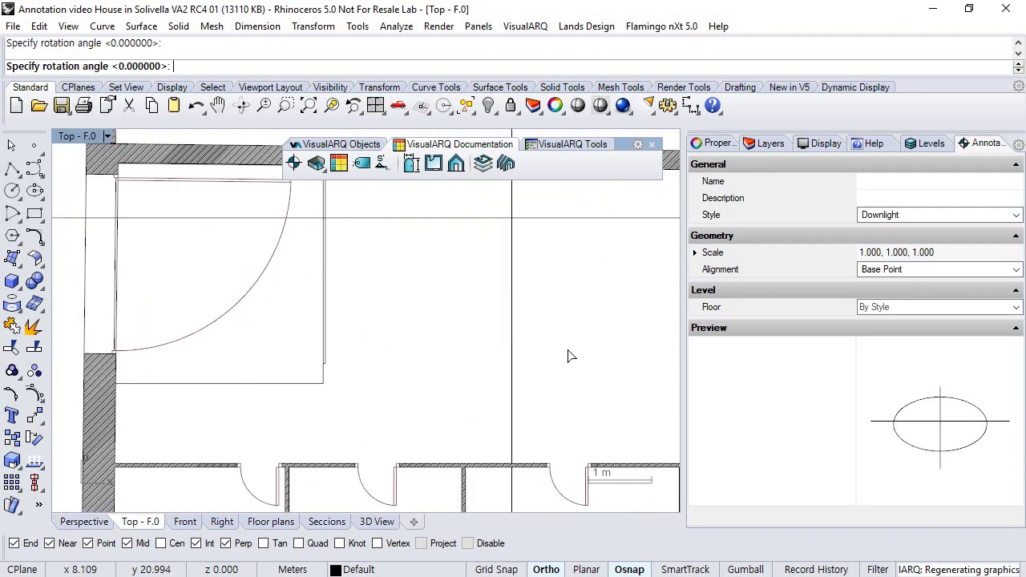
{"action": "left_click", "coordinate": [568, 355]}
{"action": "left_click", "coordinate": [479, 353]}
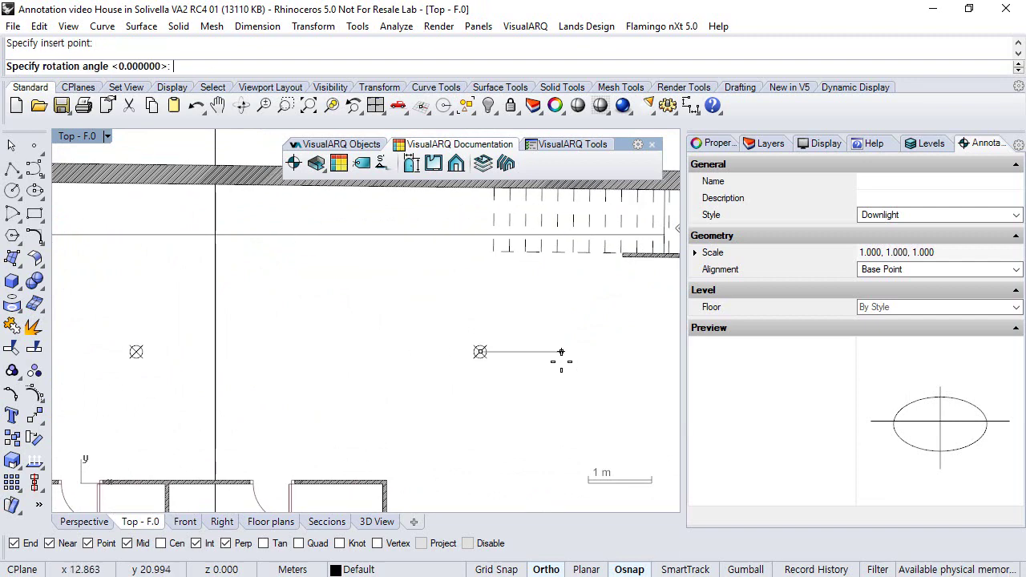
{"action": "left_click", "coordinate": [559, 358]}
{"action": "scroll", "coordinate": [559, 362], "scroll_direction": "down", "scroll_amount": 3}
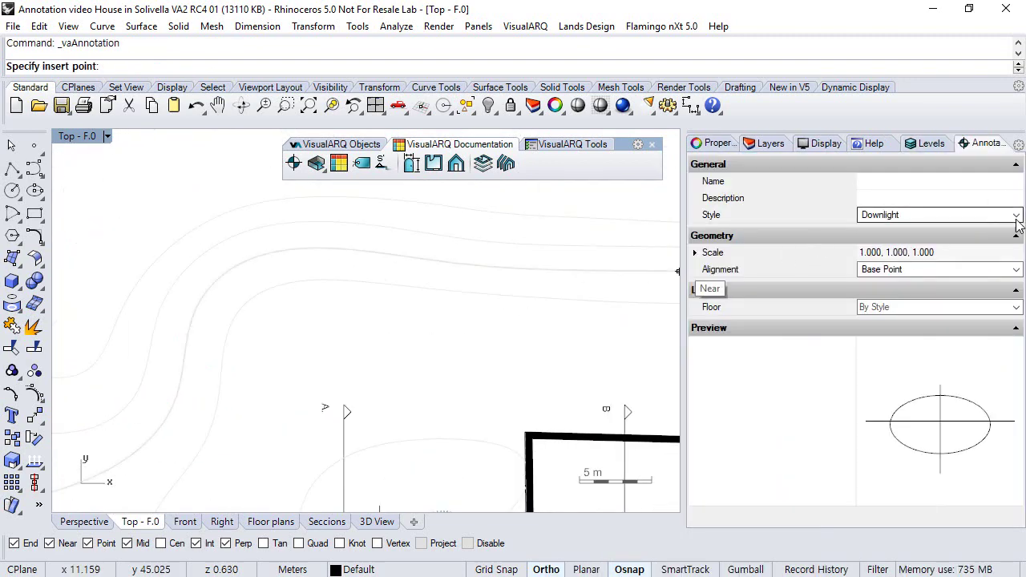
Step: Switch to the Elevation Mark style and place the 0.33 mark on the lowest contour
{"action": "left_click", "coordinate": [1016, 215]}
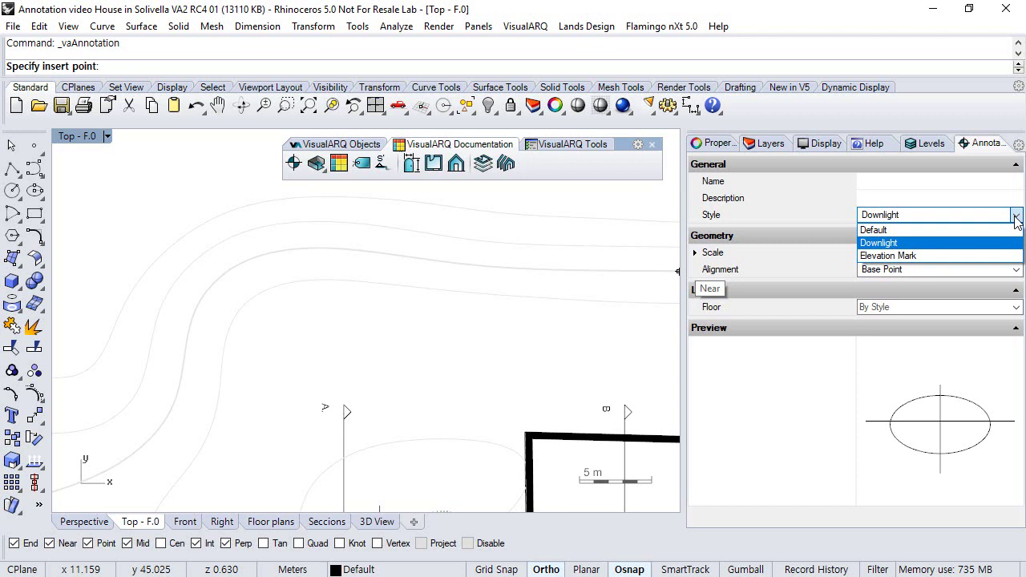
{"action": "left_click", "coordinate": [898, 256]}
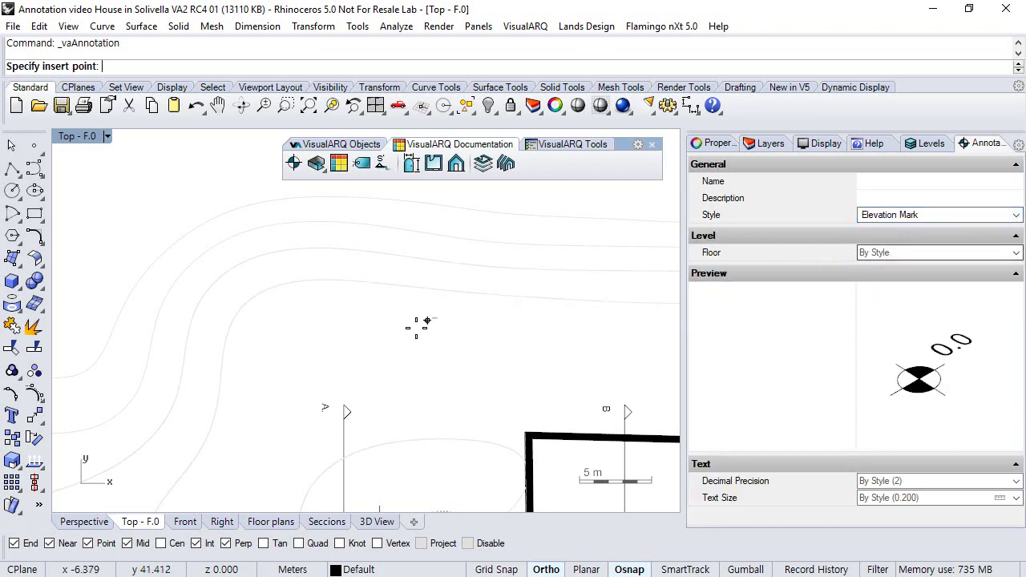
{"action": "scroll", "coordinate": [390, 307], "scroll_direction": "up", "scroll_amount": 2}
{"action": "scroll", "coordinate": [381, 273], "scroll_direction": "up", "scroll_amount": 3}
{"action": "scroll", "coordinate": [381, 272], "scroll_direction": "up", "scroll_amount": 2}
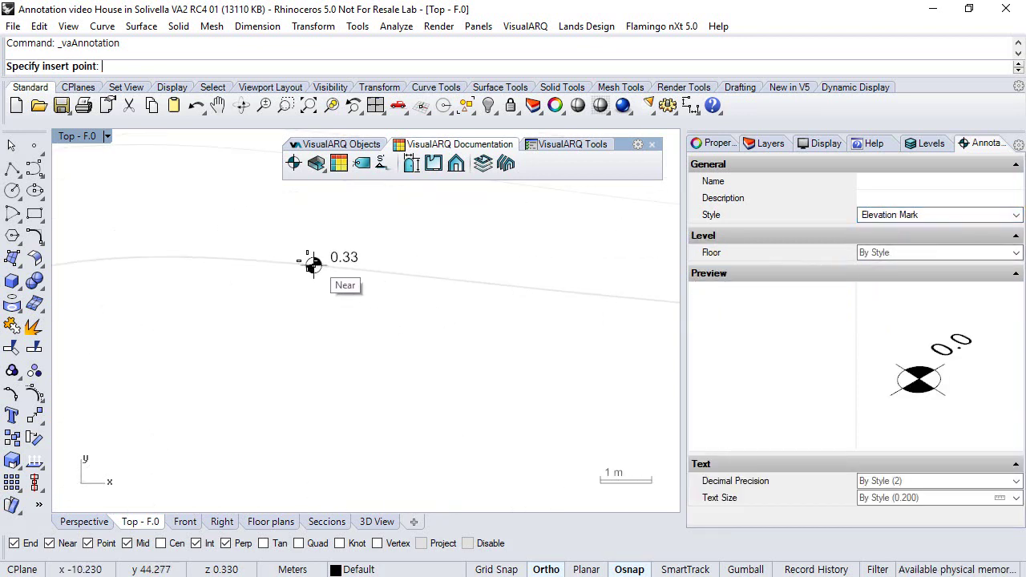
{"action": "left_click", "coordinate": [293, 261]}
{"action": "left_click", "coordinate": [368, 293]}
Step: Place the 0.63 and 0.93 elevation marks on the higher contours, keeping default rotation
{"action": "right_click_drag", "start_coordinate": [346, 360], "coordinate": [330, 507]}
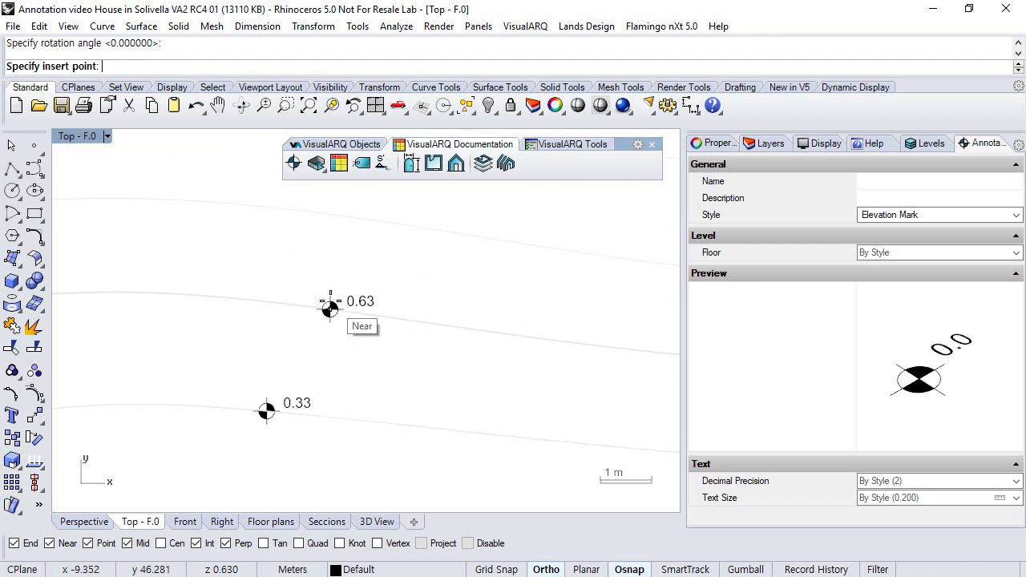
{"action": "left_click", "coordinate": [429, 295]}
{"action": "left_click", "coordinate": [441, 230]}
{"action": "left_click", "coordinate": [570, 229]}
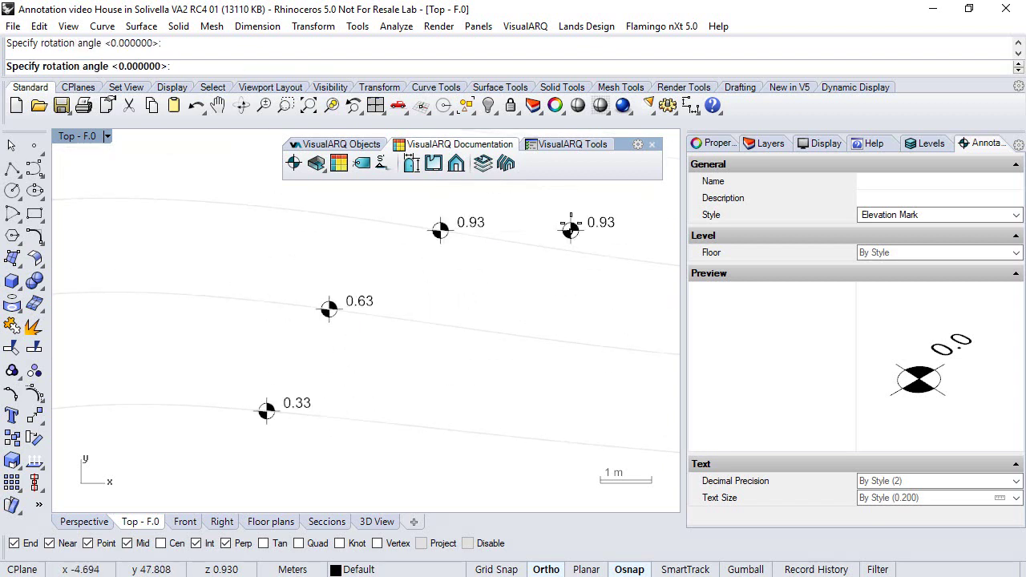
{"action": "key", "text": "Escape"}
Step: Give the 0.93 elevation mark its own Text Size of 0.3 in Properties
{"action": "scroll", "coordinate": [481, 414], "scroll_direction": "up", "scroll_amount": 1}
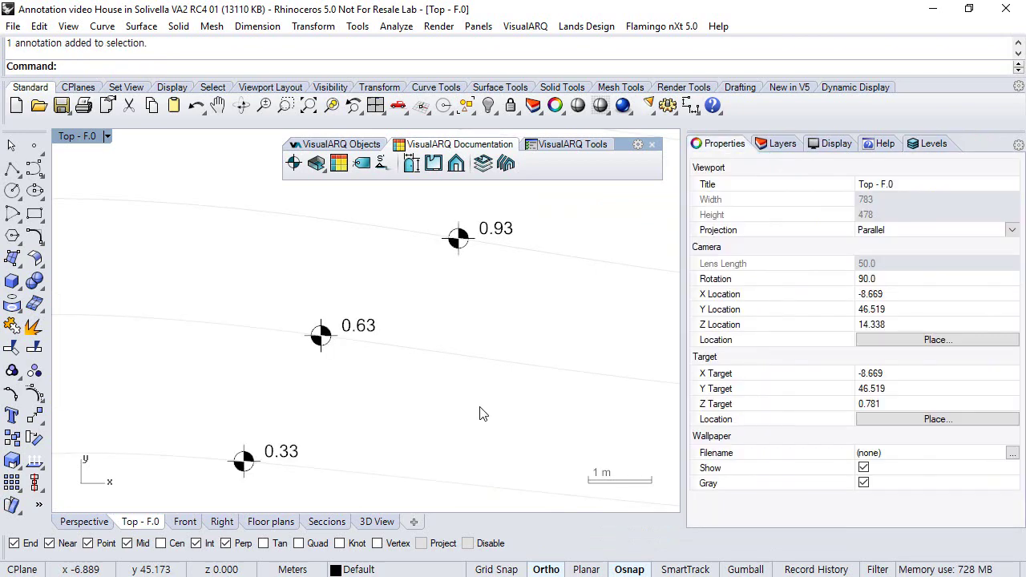
{"action": "left_click", "coordinate": [501, 238]}
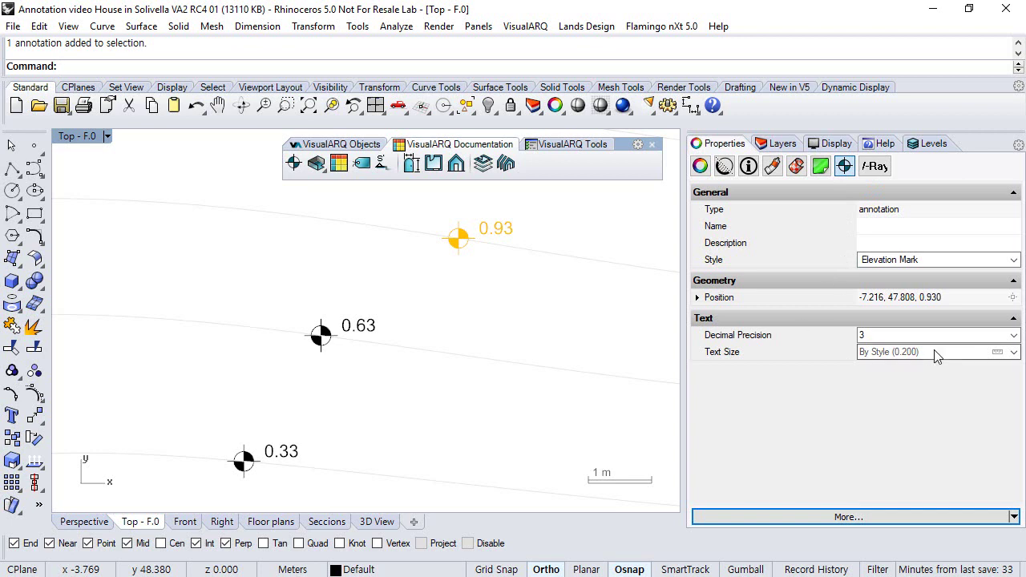
{"action": "left_click", "coordinate": [988, 352]}
{"action": "type", "text": "0.3"}
{"action": "key", "text": "Return"}
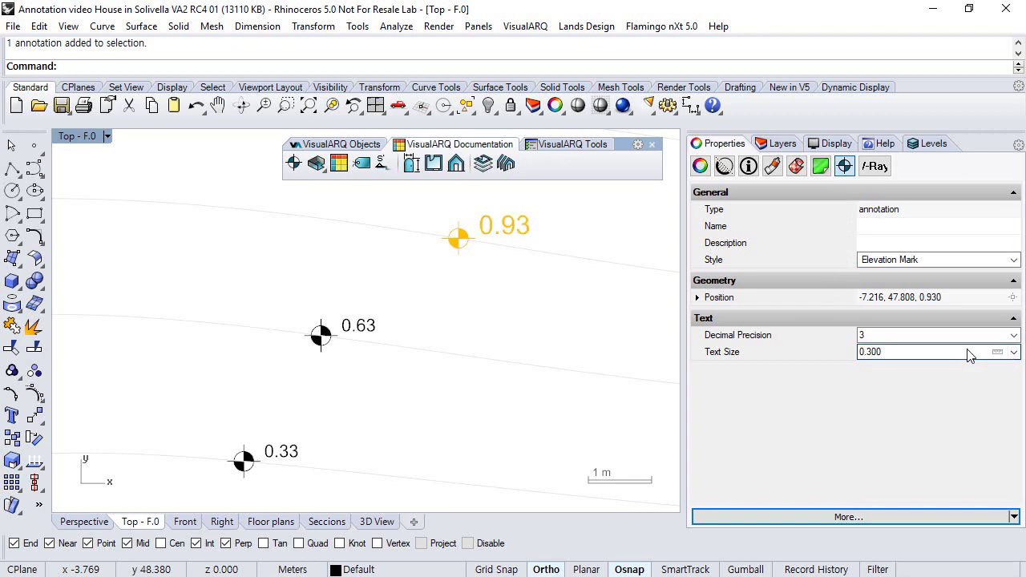